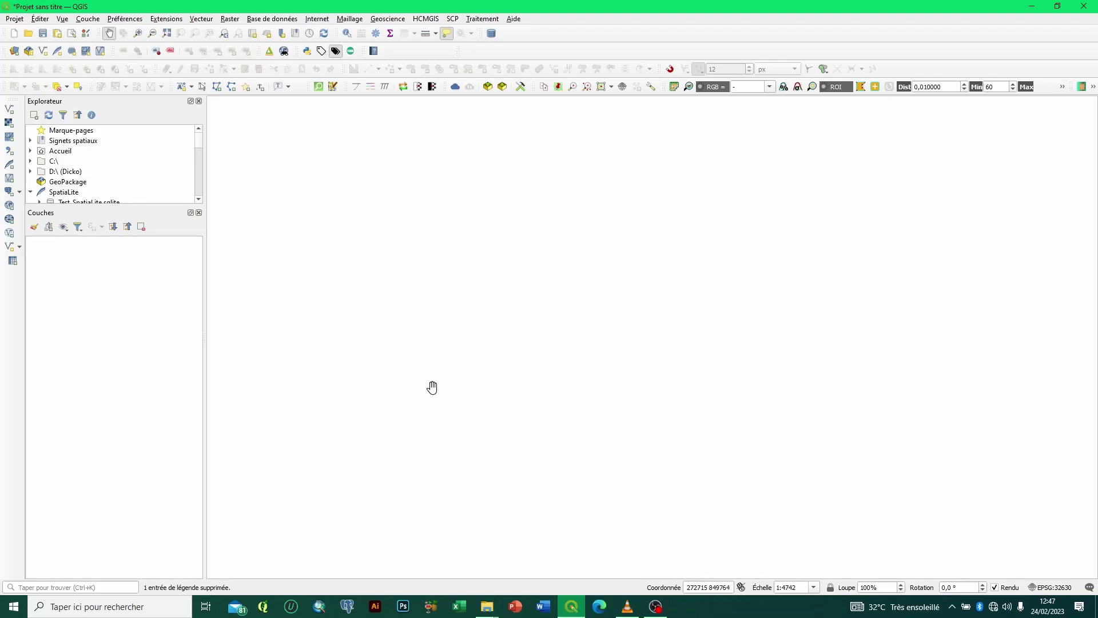
# Step: Add the raster file Bouaké.tif from the Numerisation folder to the project as a raster layer
pyautogui.click(90, 20)
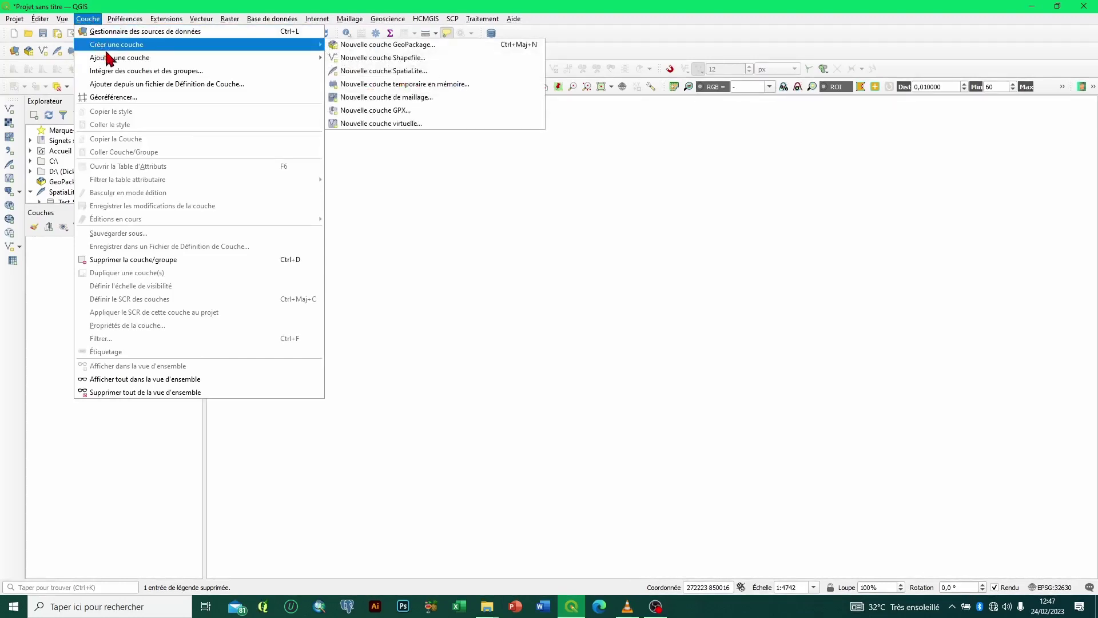
pyautogui.moveTo(116, 62)
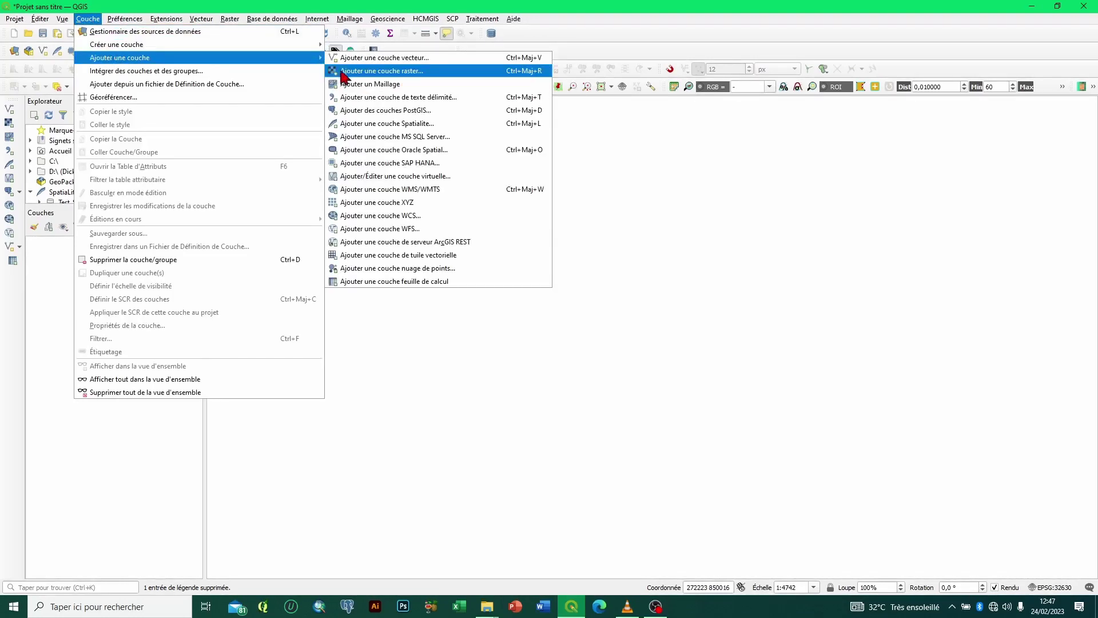
pyautogui.click(386, 72)
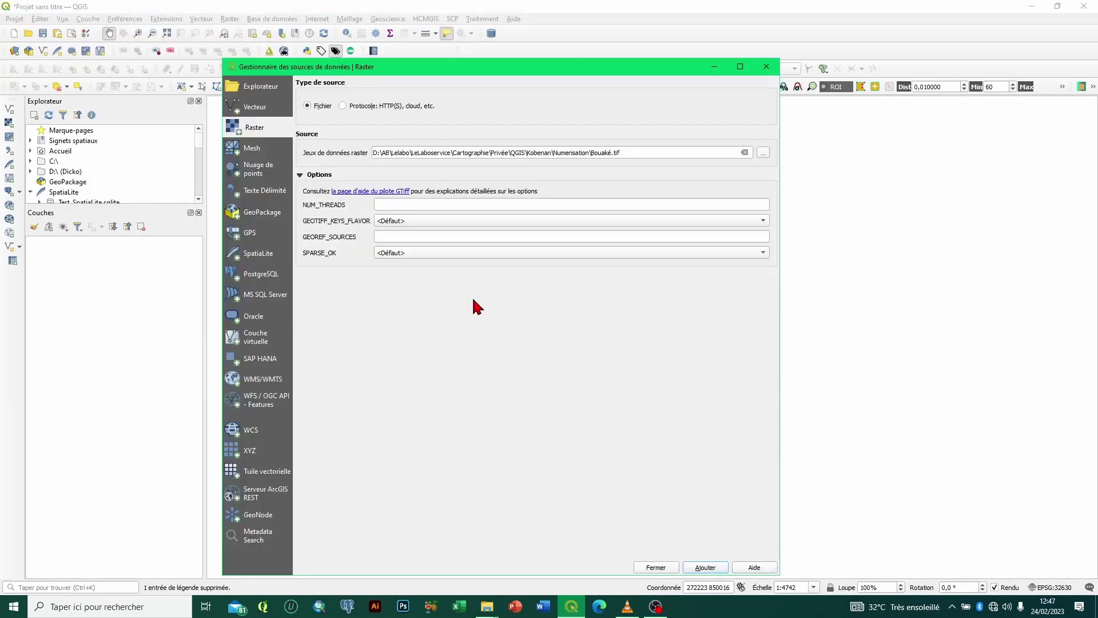
pyautogui.click(761, 153)
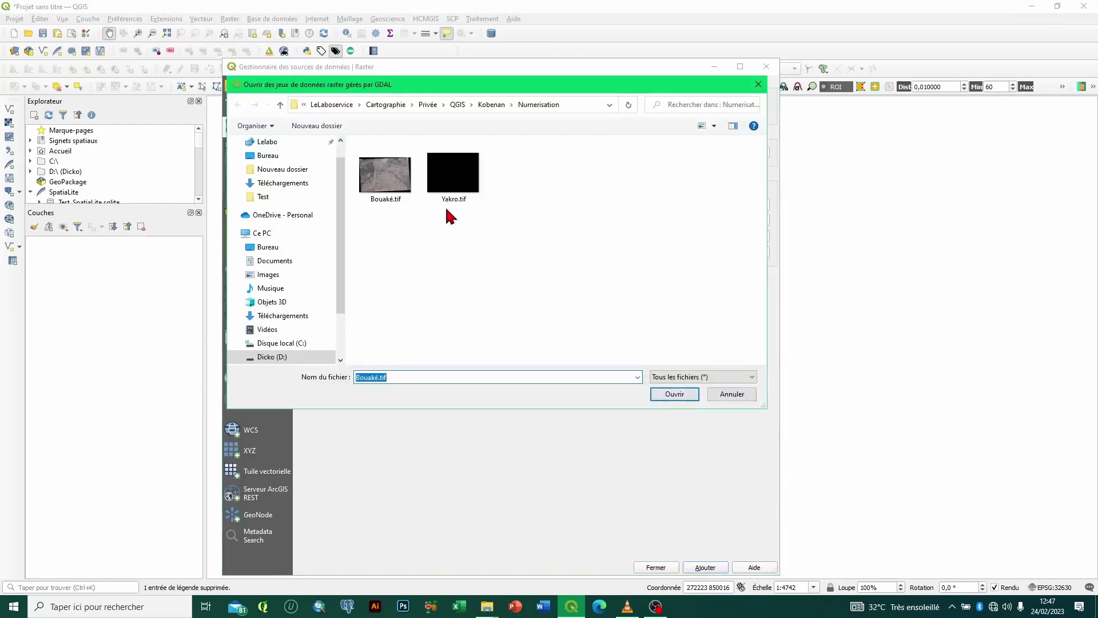
pyautogui.click(384, 200)
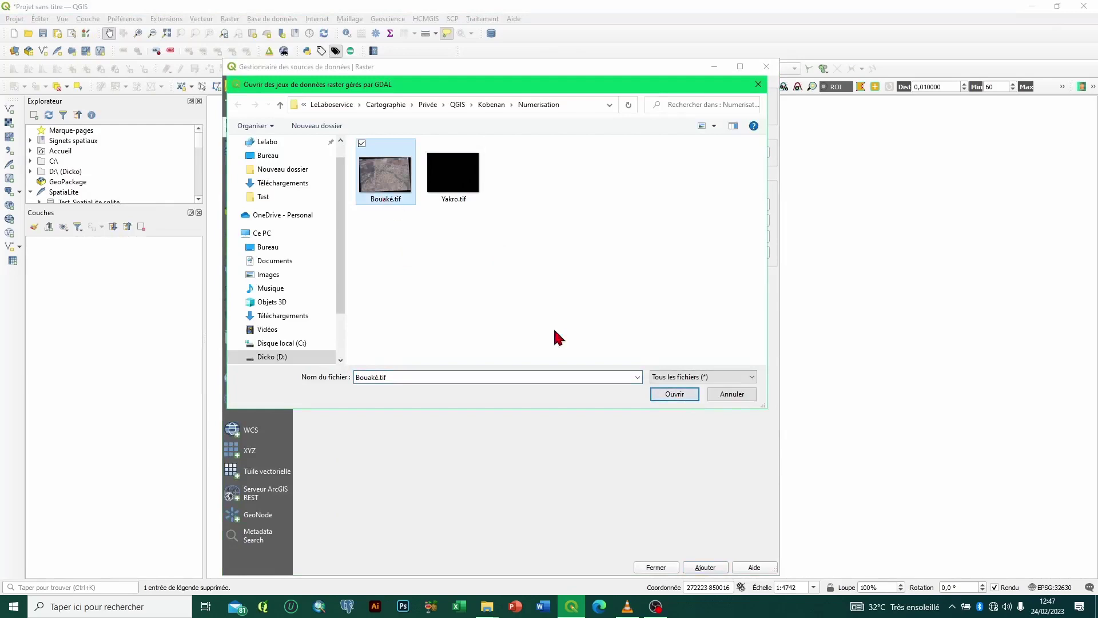
pyautogui.click(674, 396)
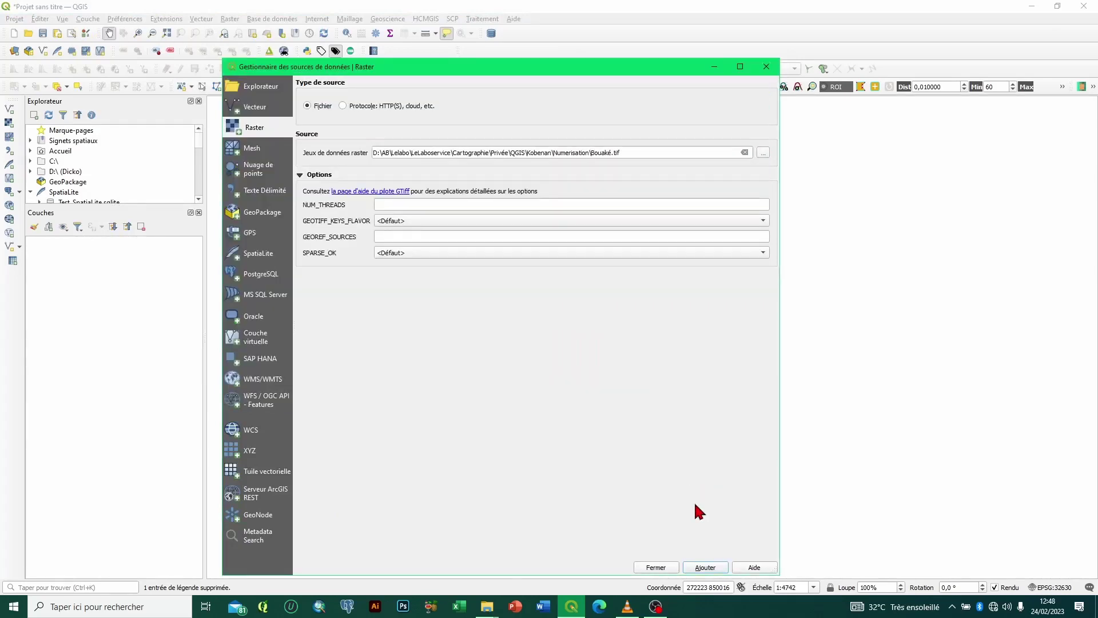
pyautogui.click(713, 569)
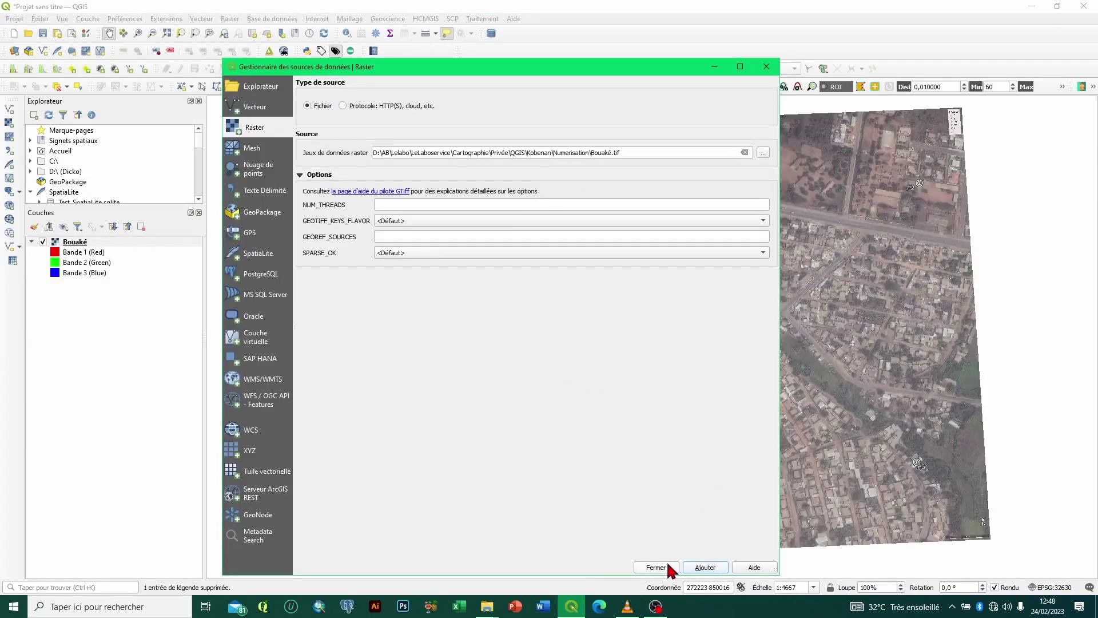
pyautogui.click(658, 567)
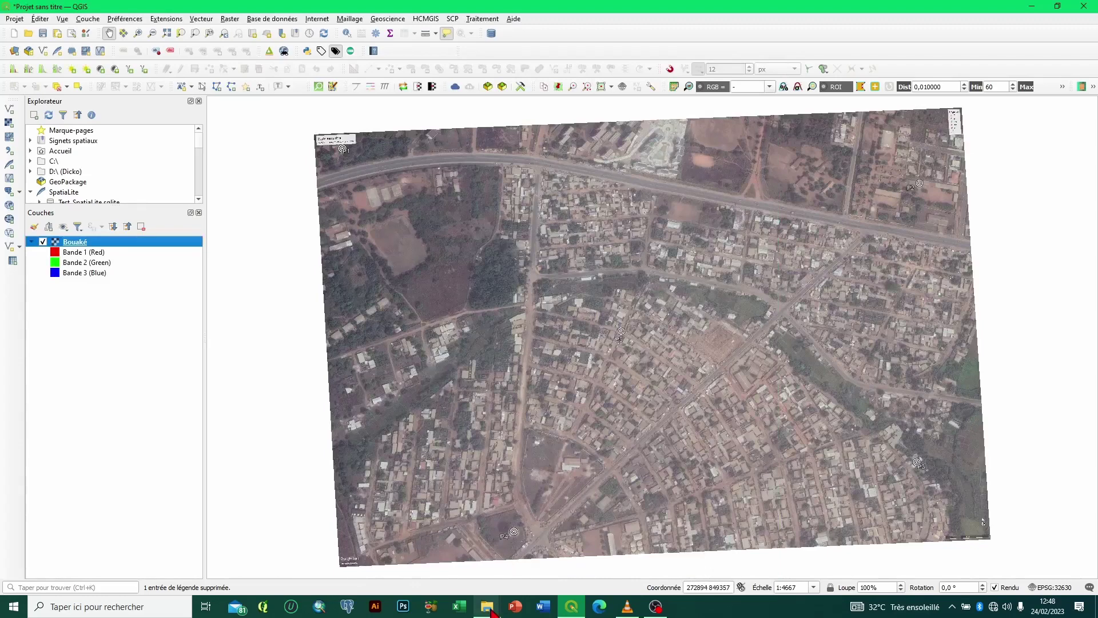
# Step: Switch to the file explorer and bring Bouaké.tif from the Numerisation folder straight into the QGIS map
pyautogui.moveTo(492, 611)
pyautogui.click(534, 575)
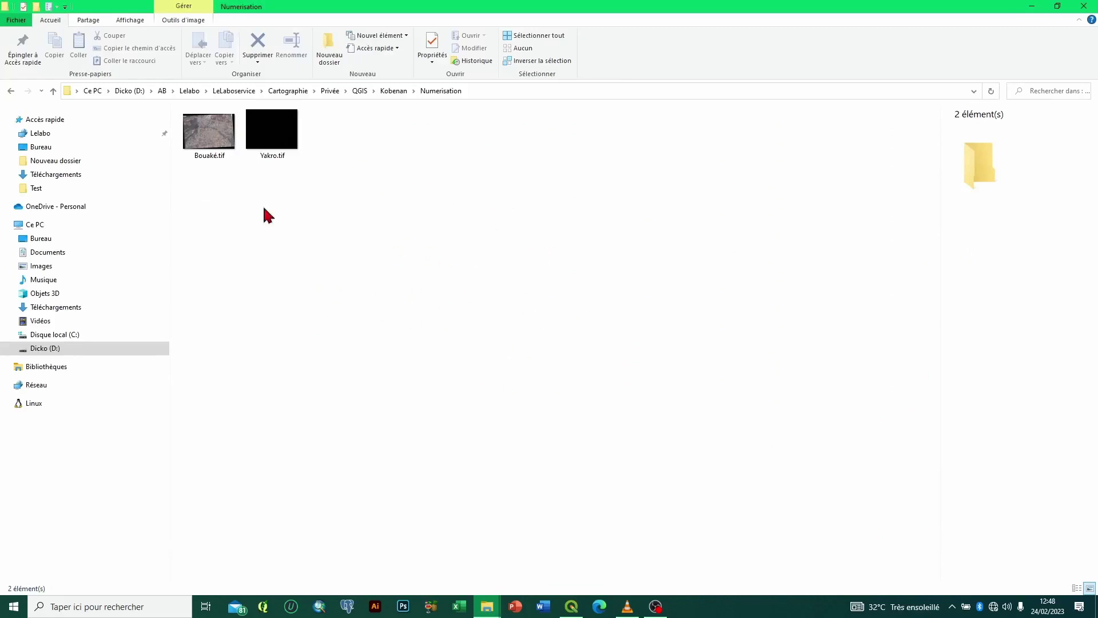
pyautogui.click(211, 143)
pyautogui.moveTo(212, 143); pyautogui.dragTo(544, 346)
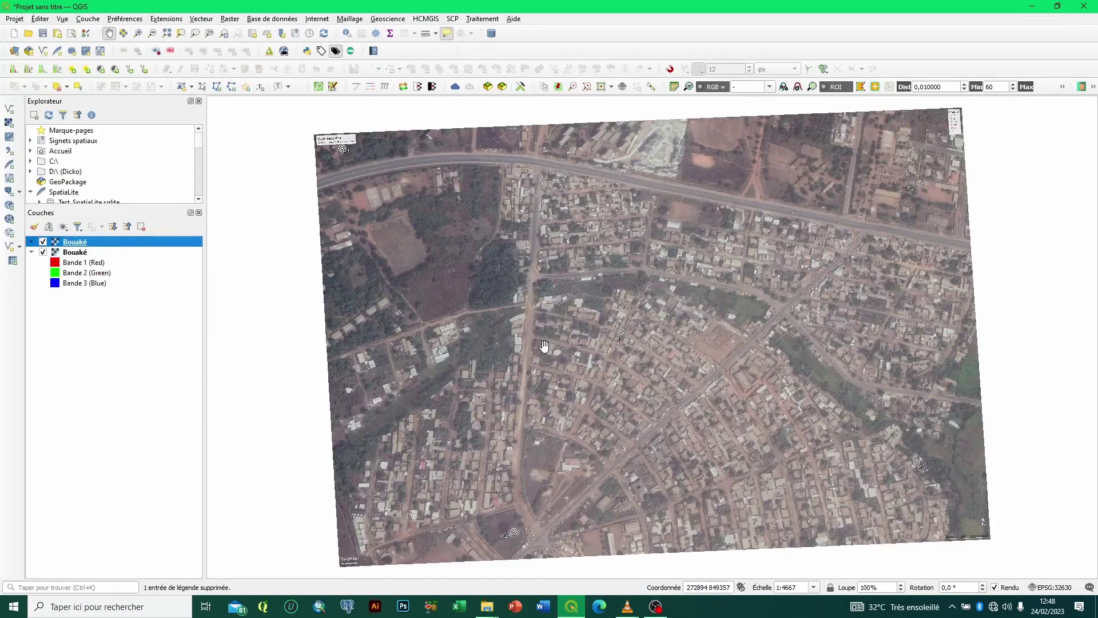
# Step: Hide the lower duplicate Bouaké layer and remove it from the project
pyautogui.click(43, 252)
pyautogui.click(75, 252)
pyautogui.click(141, 227)
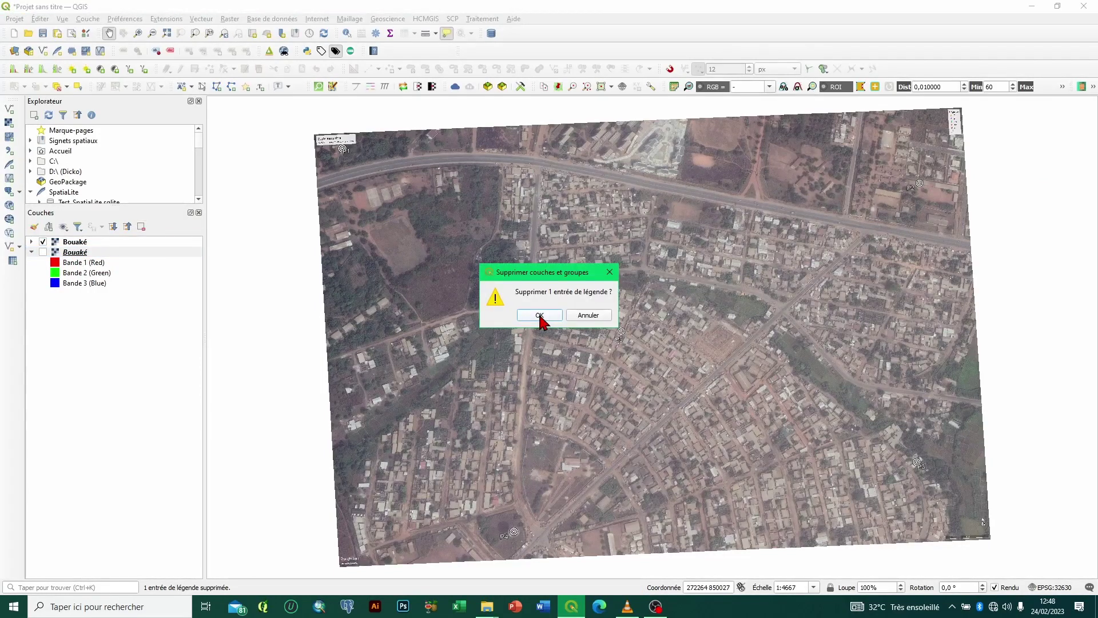
pyautogui.click(539, 315)
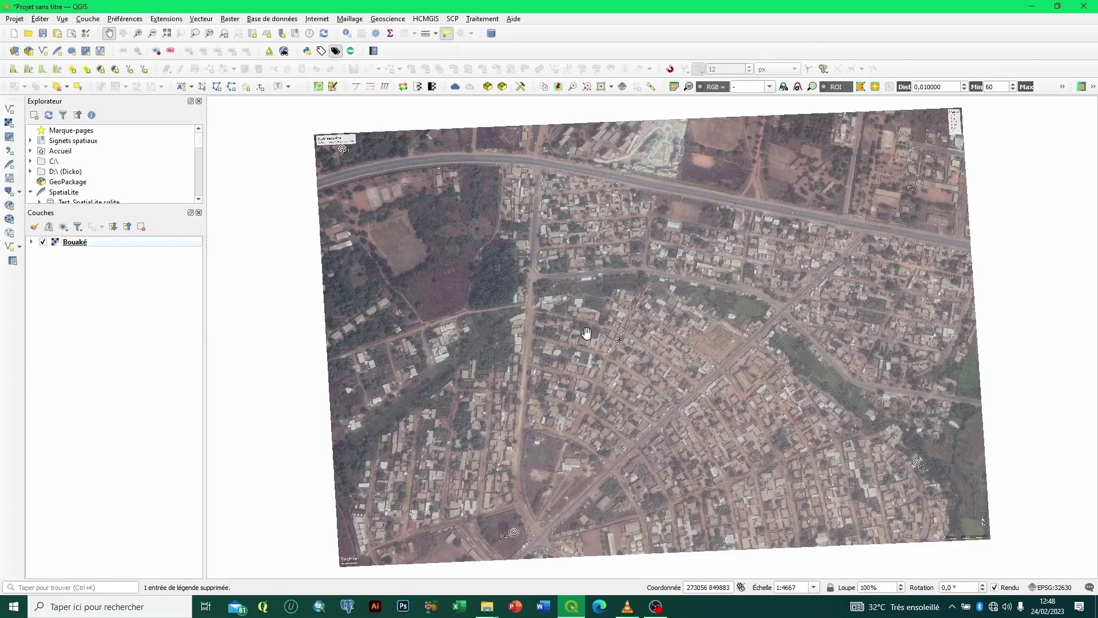
pyautogui.moveTo(587, 332); pyautogui.dragTo(544, 325)
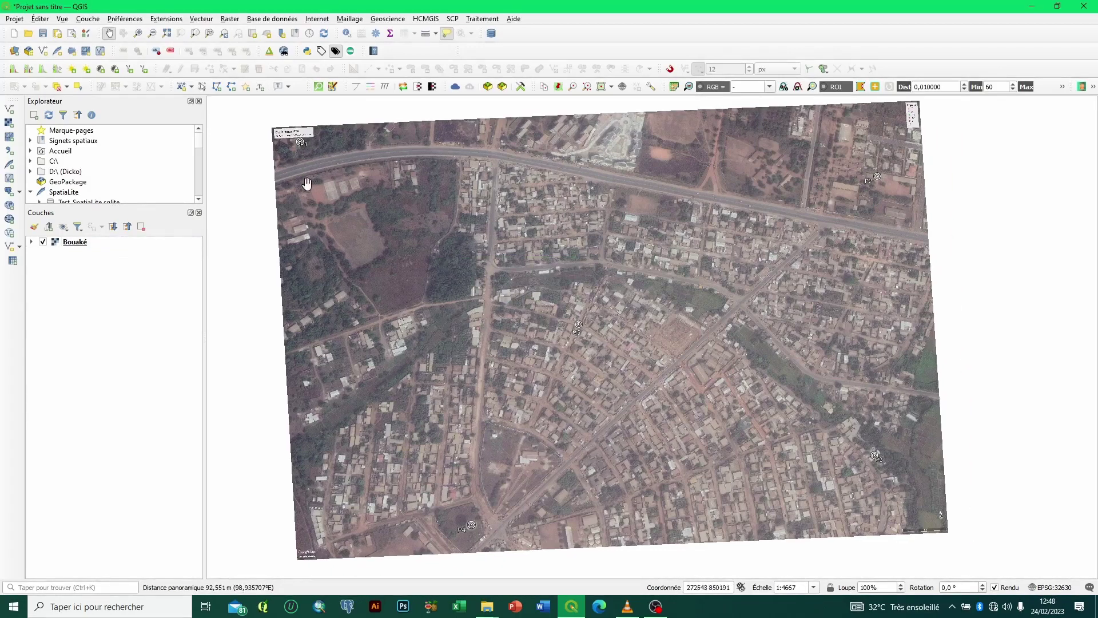
pyautogui.scroll(1, 483, 173)
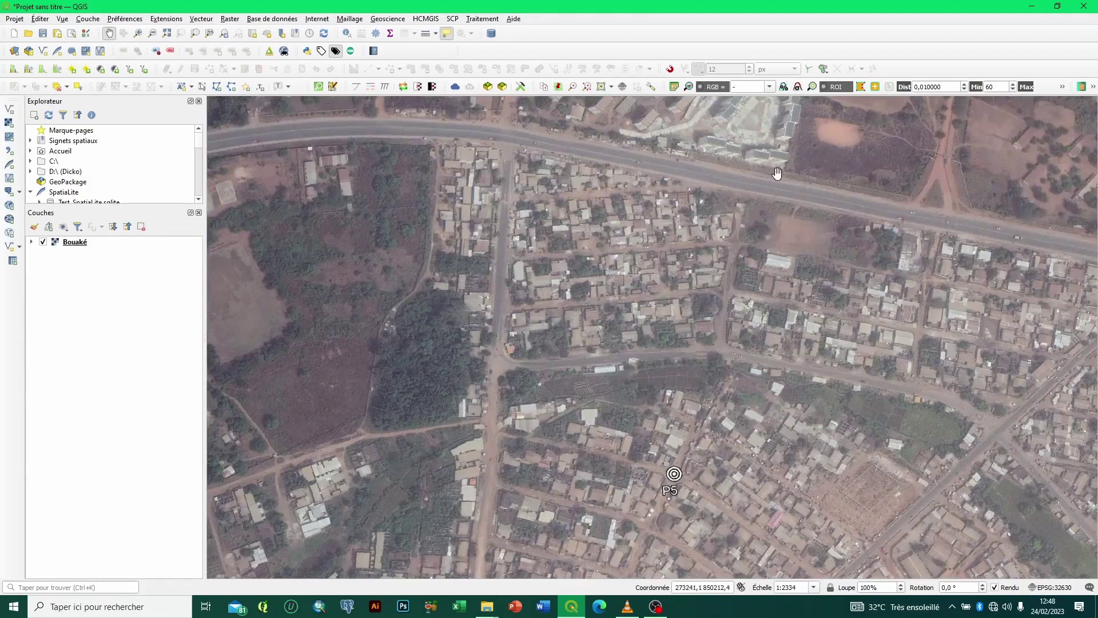
pyautogui.moveTo(1067, 266); pyautogui.dragTo(750, 275)
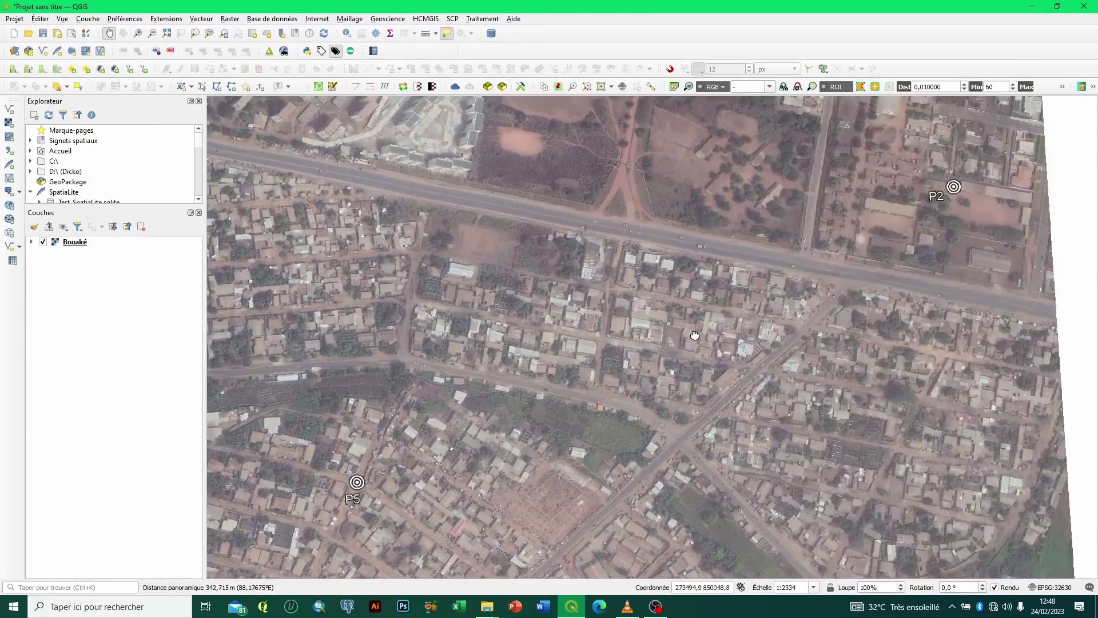
pyautogui.moveTo(694, 336); pyautogui.dragTo(1015, 312)
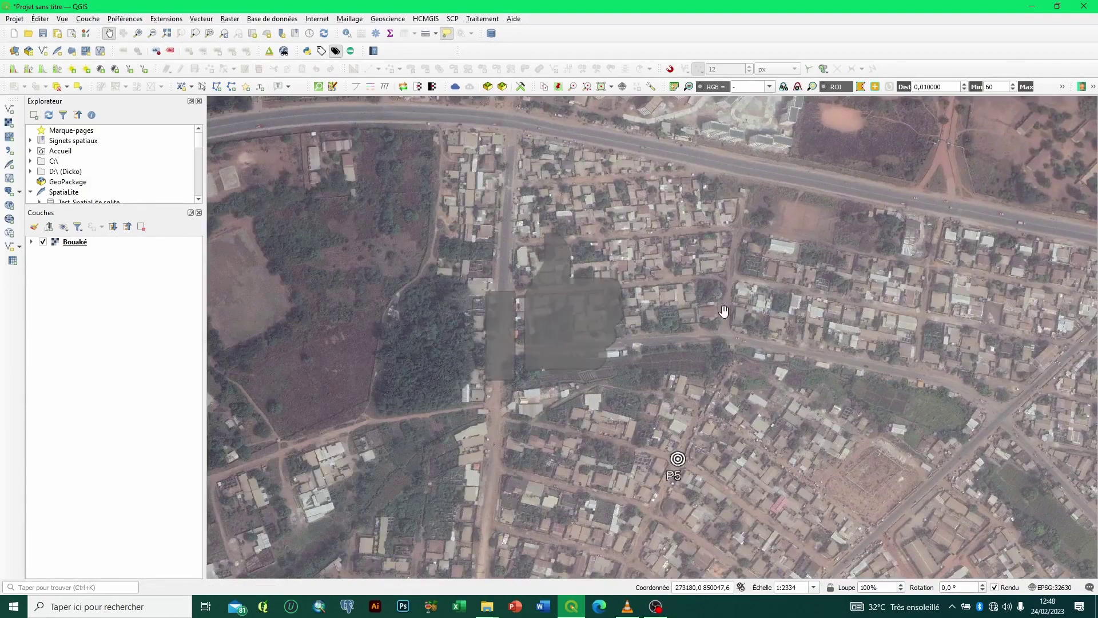
pyautogui.scroll(1, 535, 314)
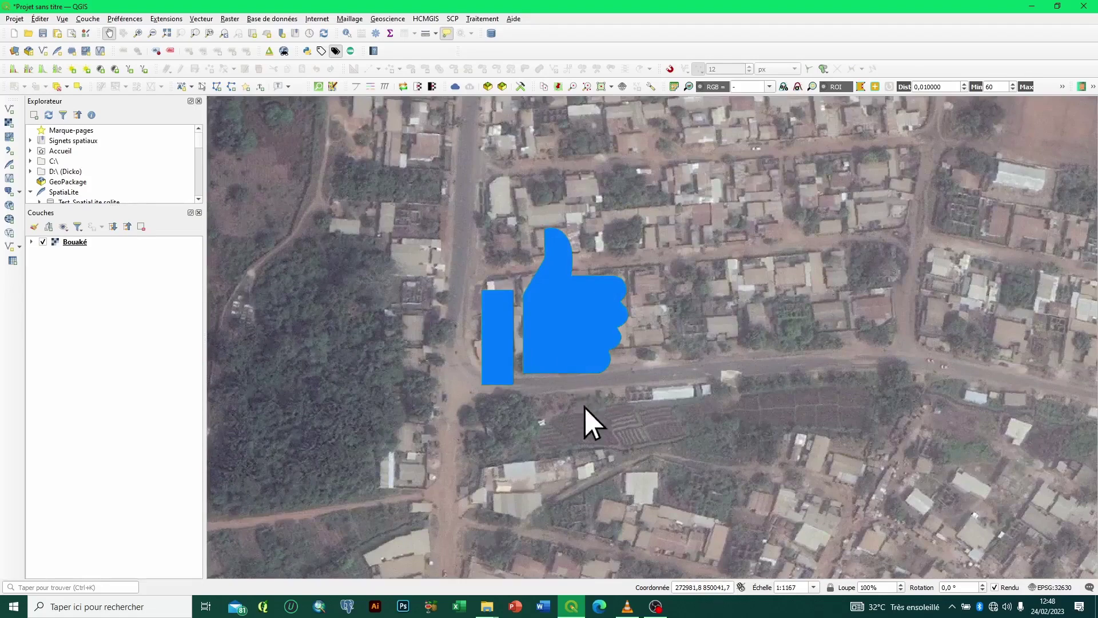
pyautogui.scroll(-1, 584, 421)
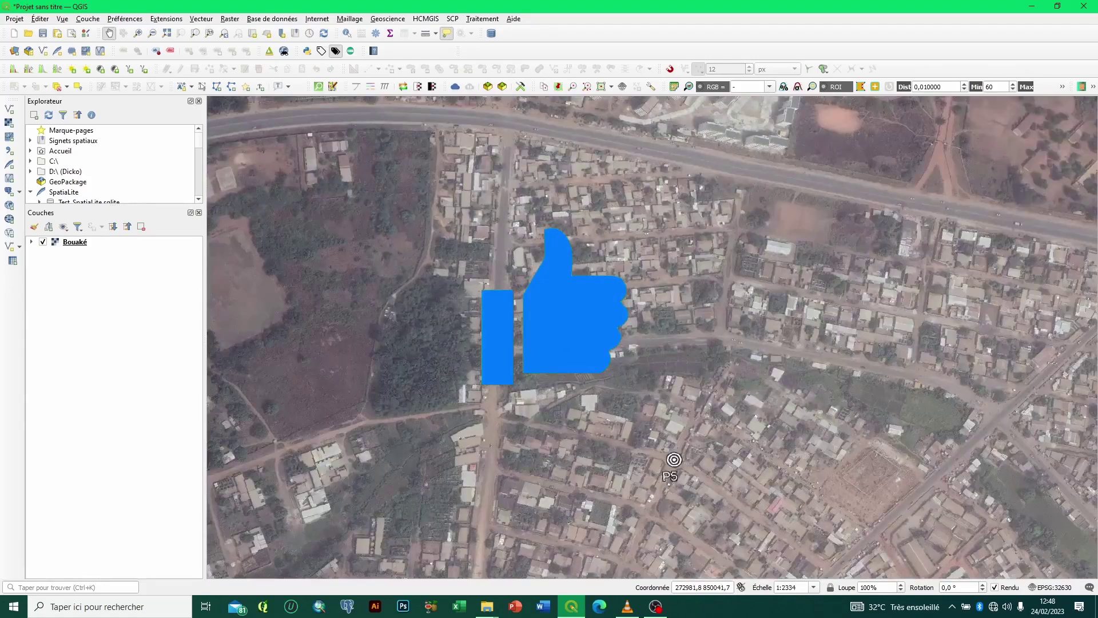
# Step: Start a new Shapefile layer and set its file name to Routs_01 in the Nouveau dossier folder
pyautogui.click(88, 19)
pyautogui.moveTo(106, 45)
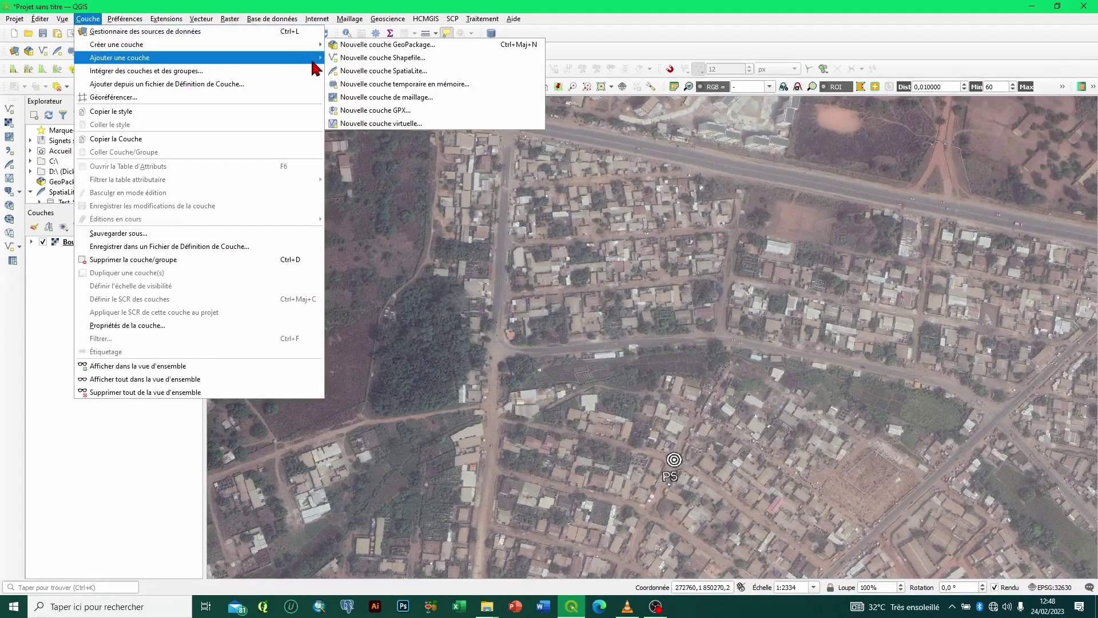
pyautogui.moveTo(314, 59)
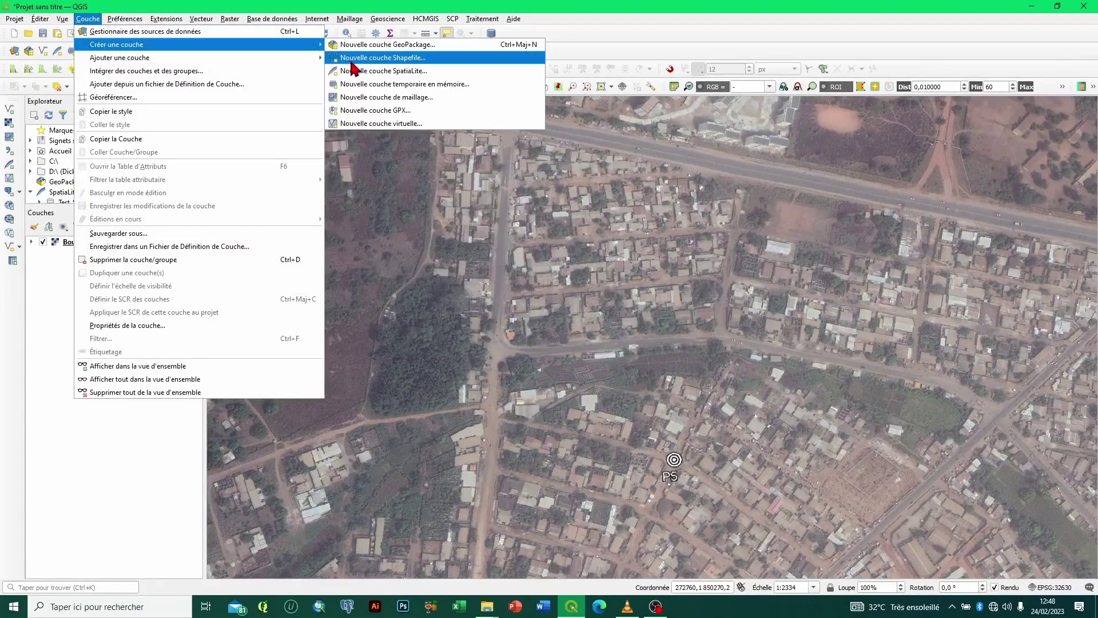
pyautogui.click(413, 63)
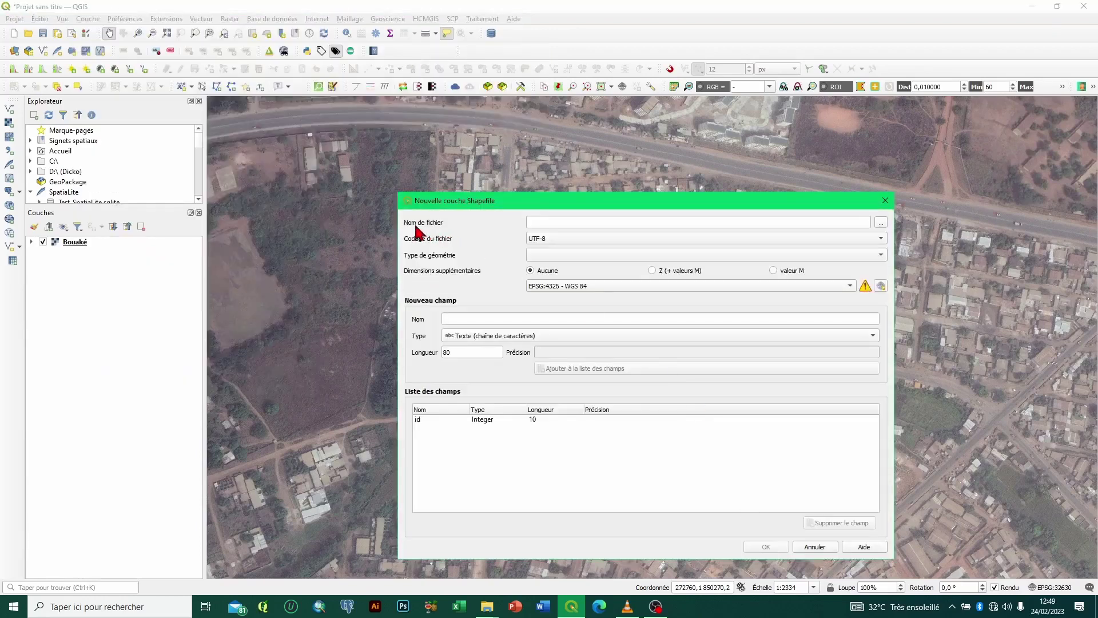
pyautogui.click(881, 221)
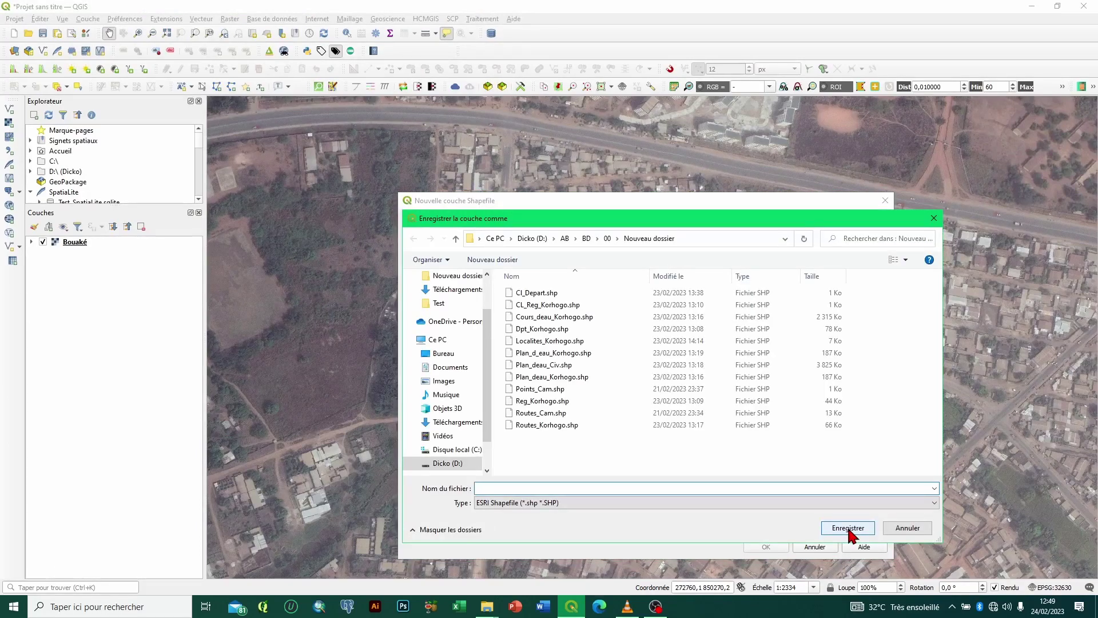
pyautogui.write('Rout')
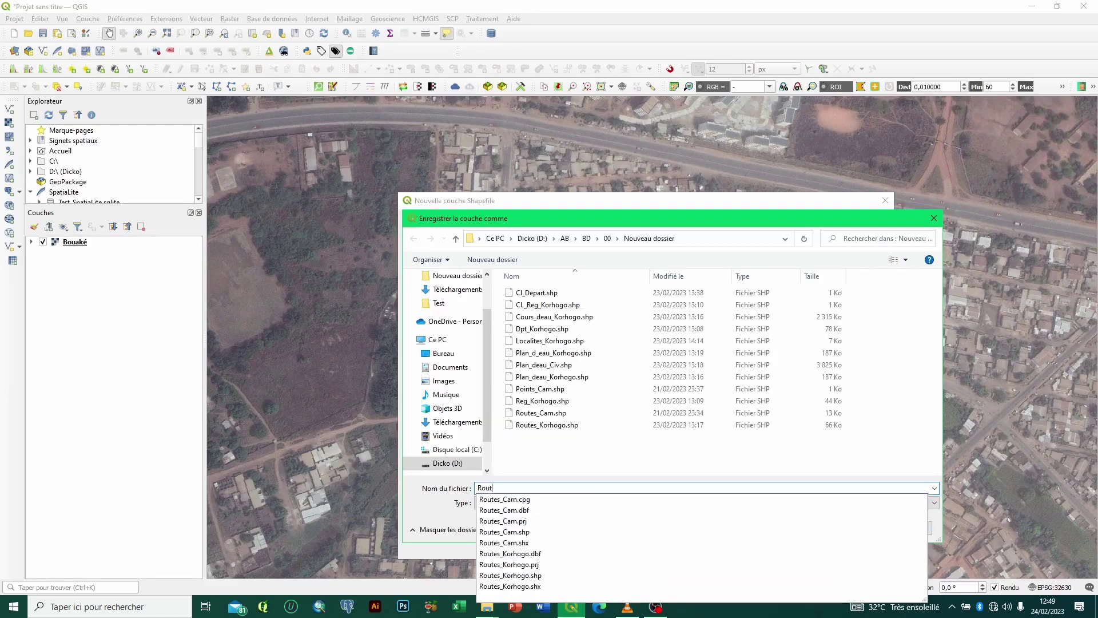
pyautogui.write('e_')
pyautogui.press('BackSpace')
pyautogui.press('BackSpace')
pyautogui.write('s_')
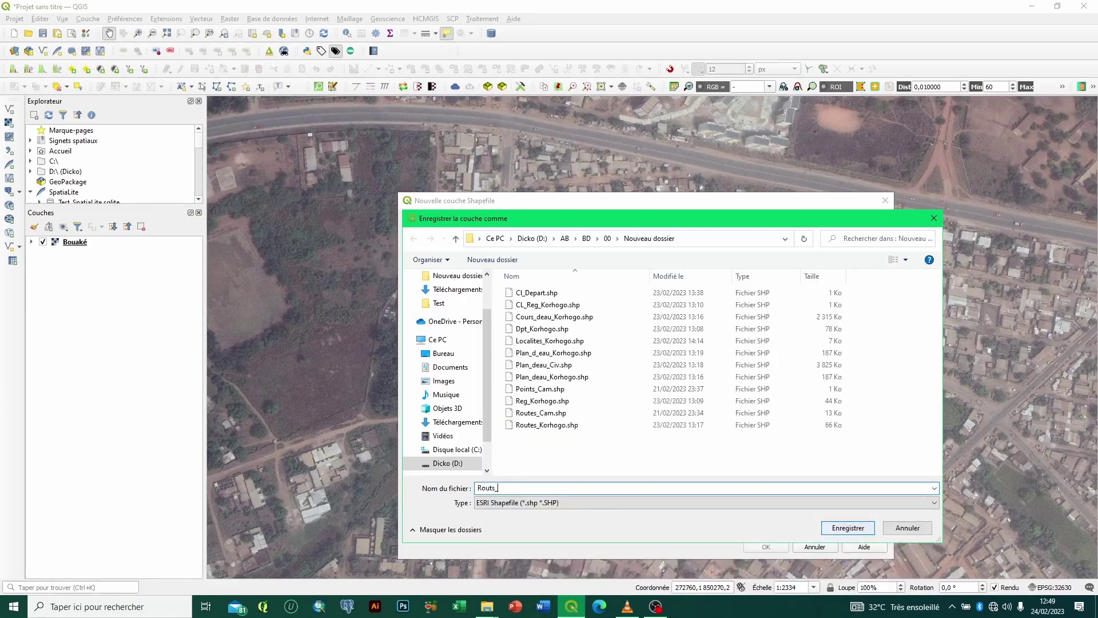
pyautogui.write('01')
pyautogui.click(838, 529)
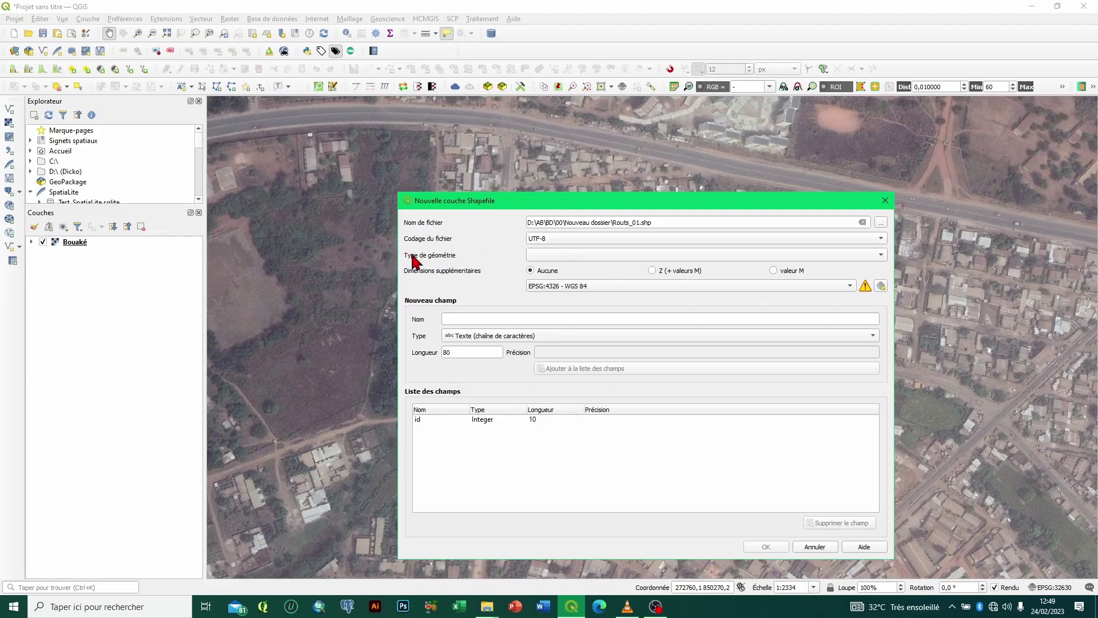
# Step: Set the new layer's geometry type to Polyligne and its CRS to the project's EPSG:32630 - WGS 84 / UTM zone 30N
pyautogui.click(540, 256)
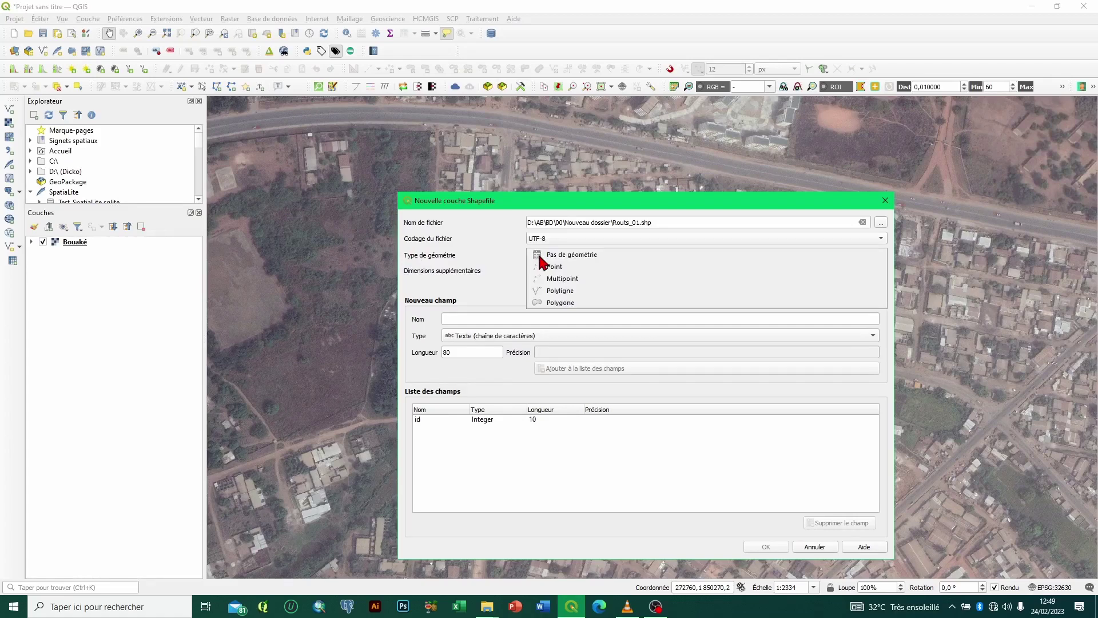
pyautogui.click(555, 293)
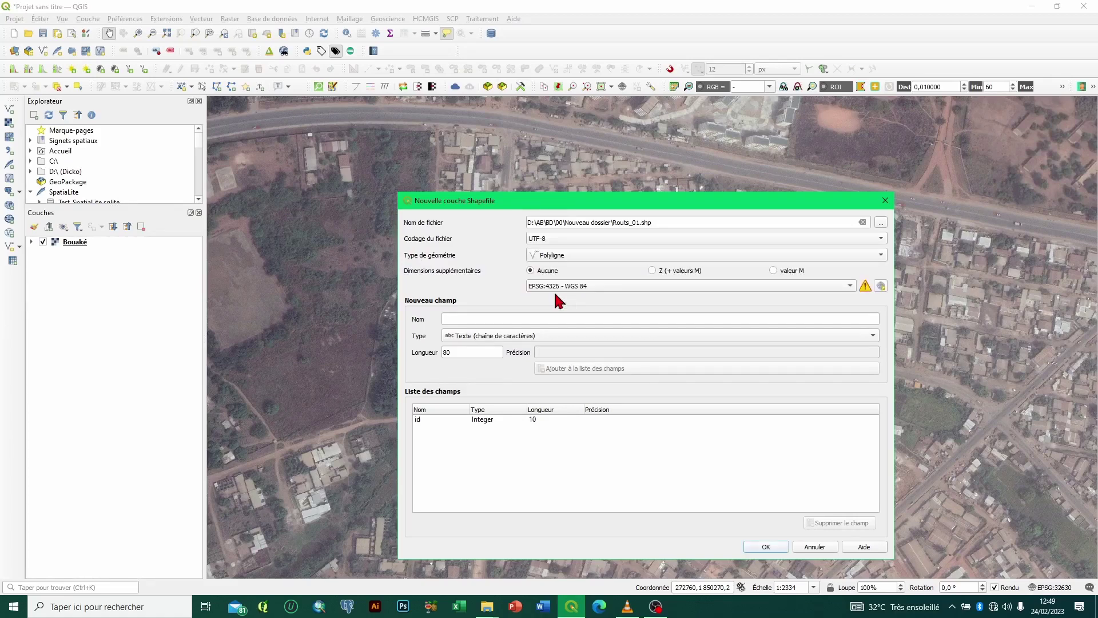
pyautogui.click(609, 288)
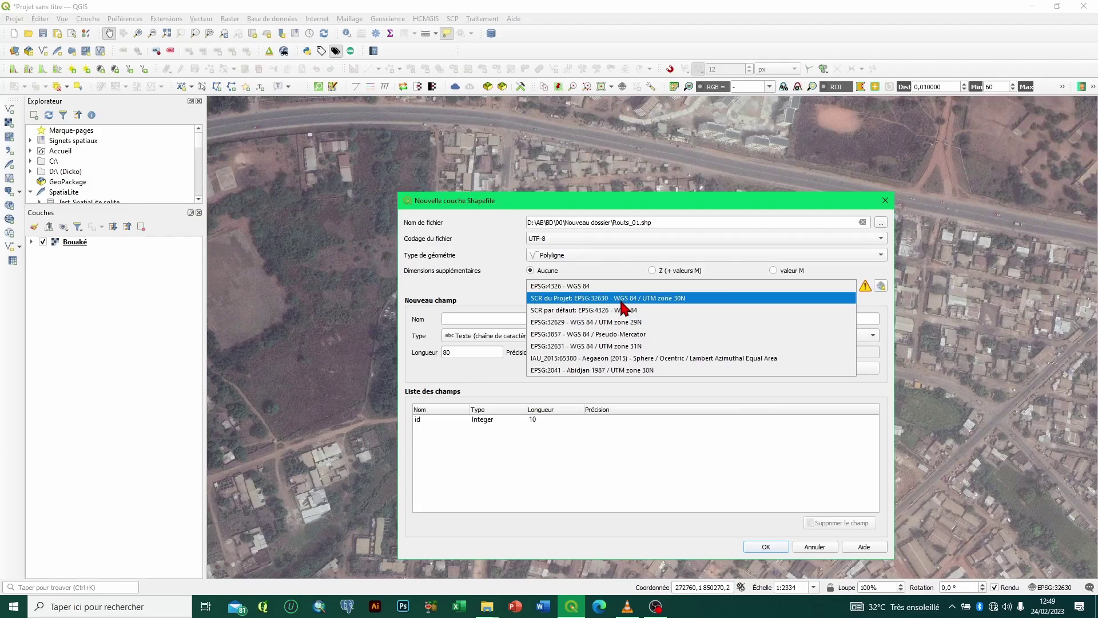
pyautogui.click(622, 298)
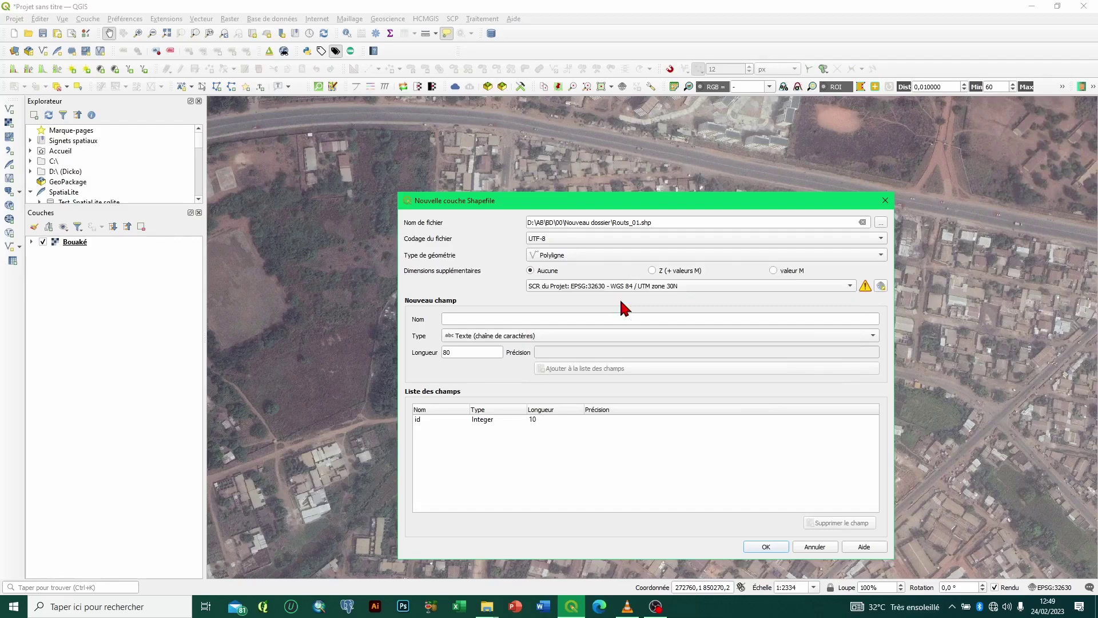
pyautogui.click(881, 286)
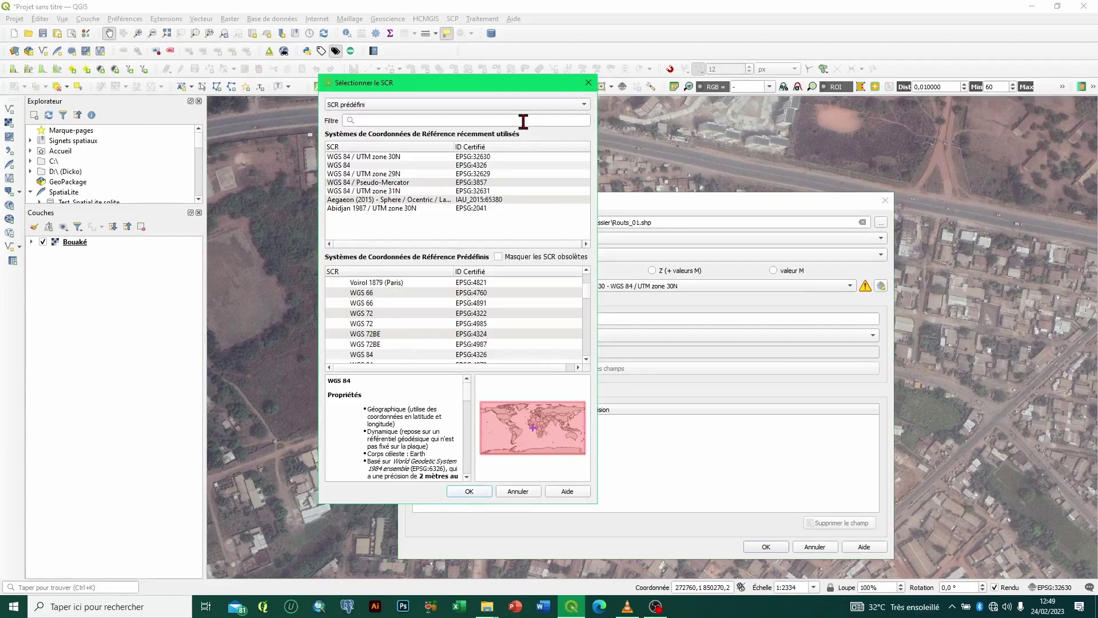
pyautogui.click(588, 83)
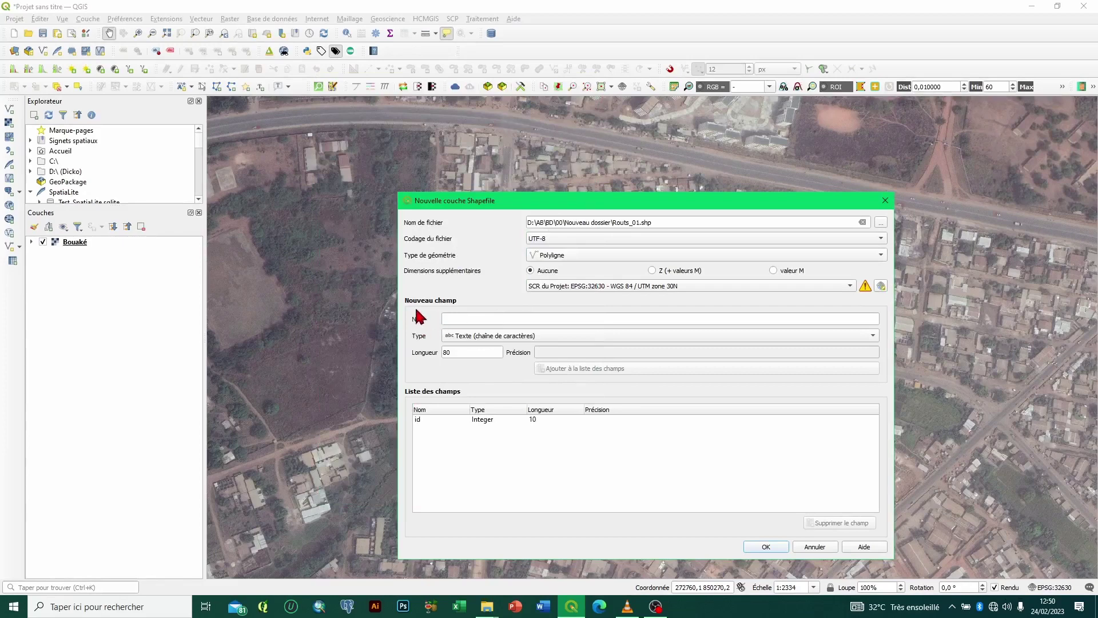
# Step: Add a Longueur field of type Décimal (double) with length 20 and precision 3, and create the Routs_01 layer
pyautogui.click(449, 322)
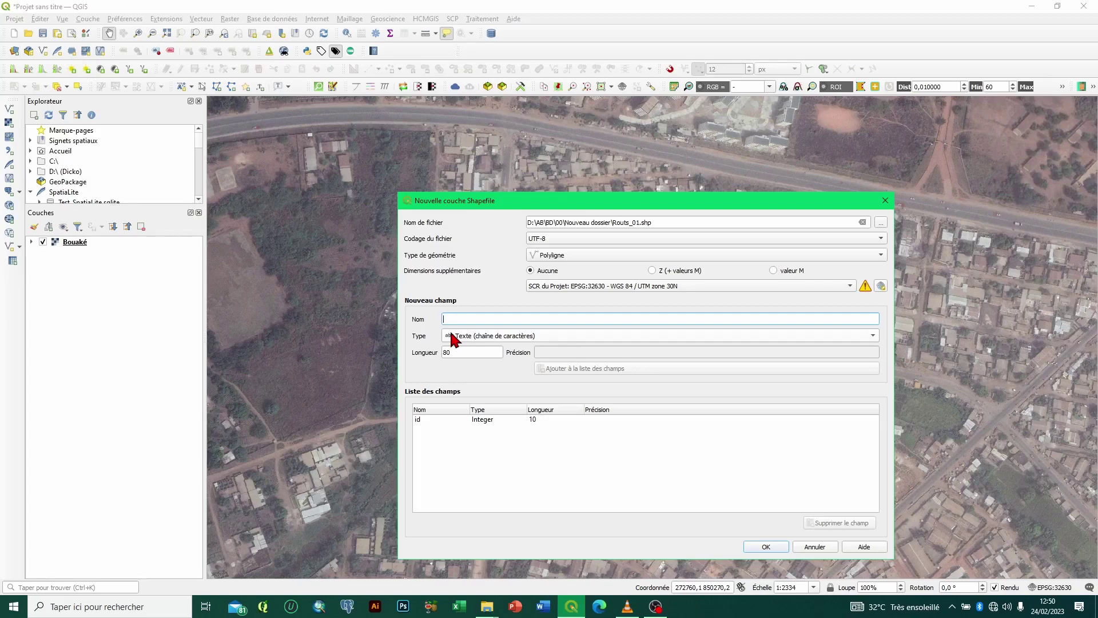
pyautogui.write('L')
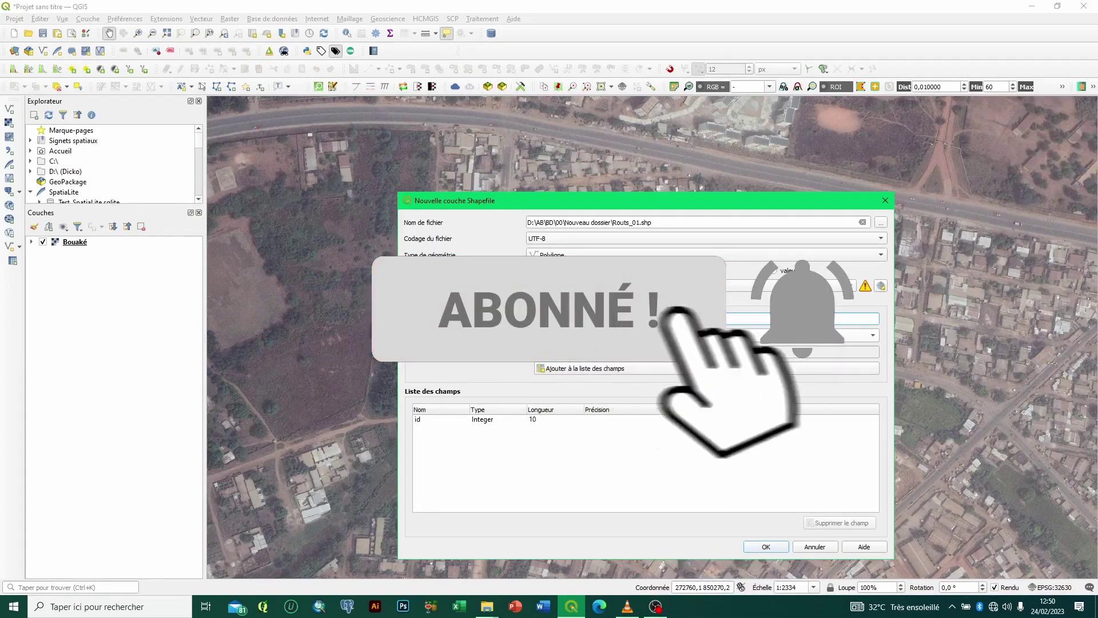
pyautogui.write('ongueur')
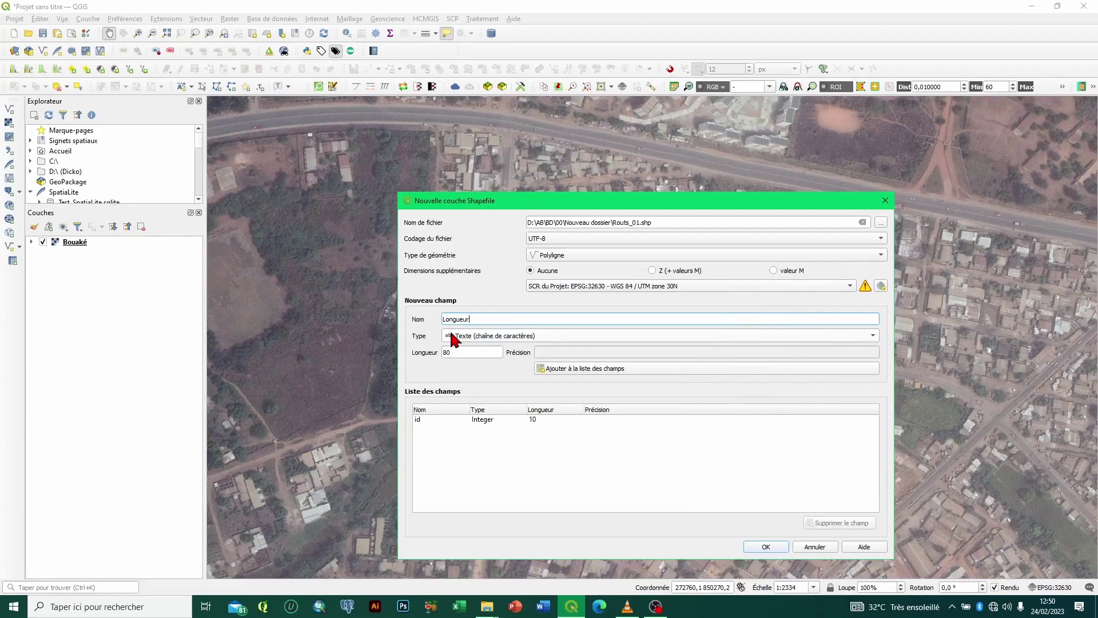
pyautogui.click(478, 337)
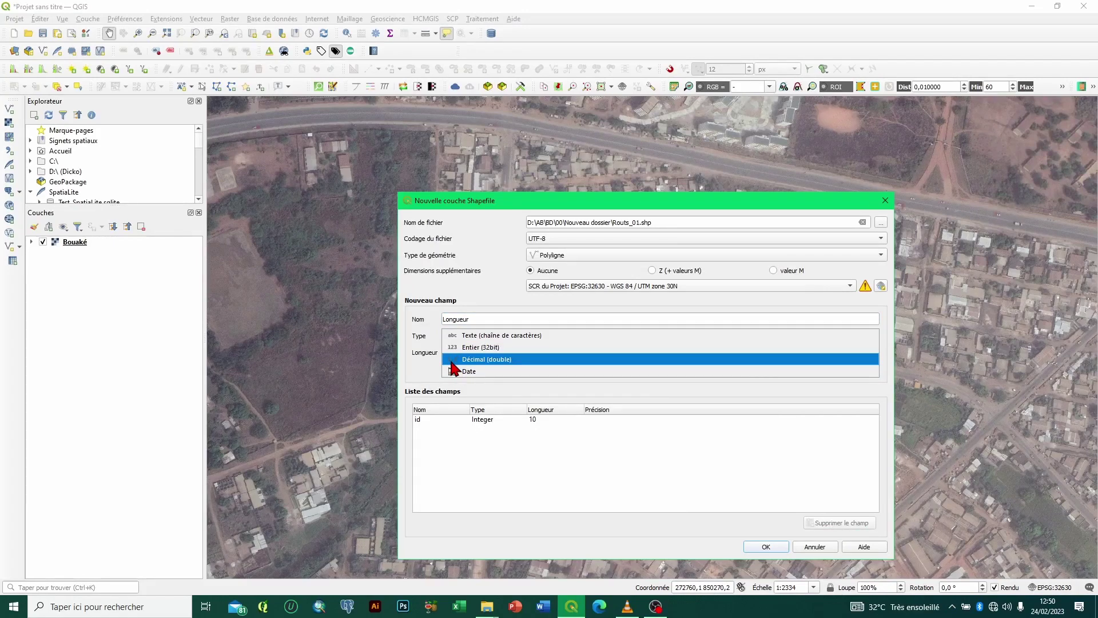
pyautogui.click(475, 360)
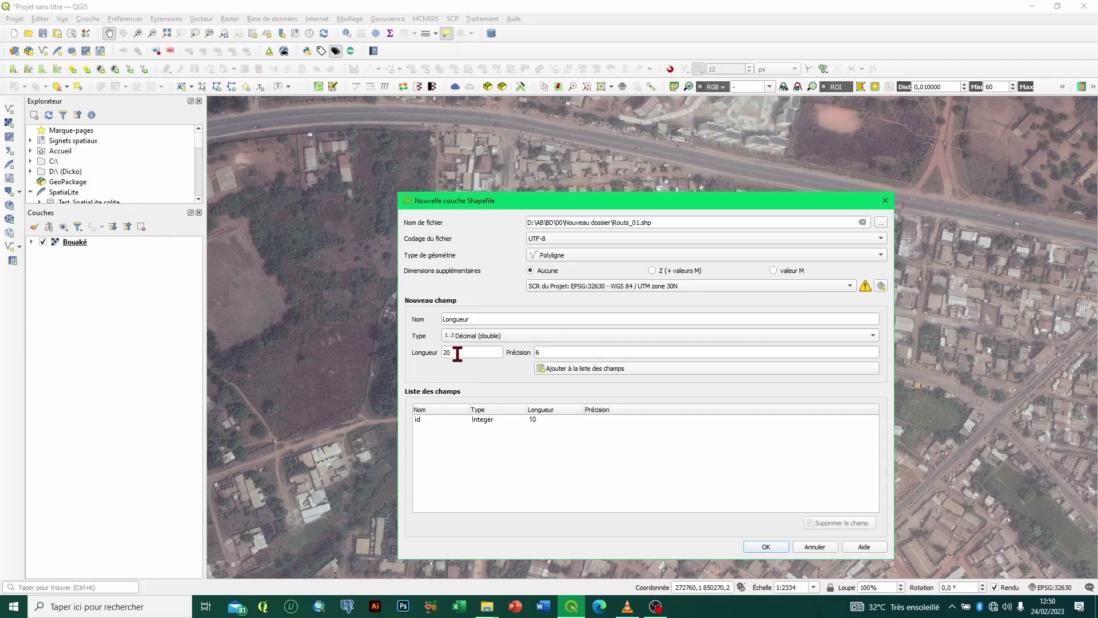
pyautogui.doubleClick(542, 352)
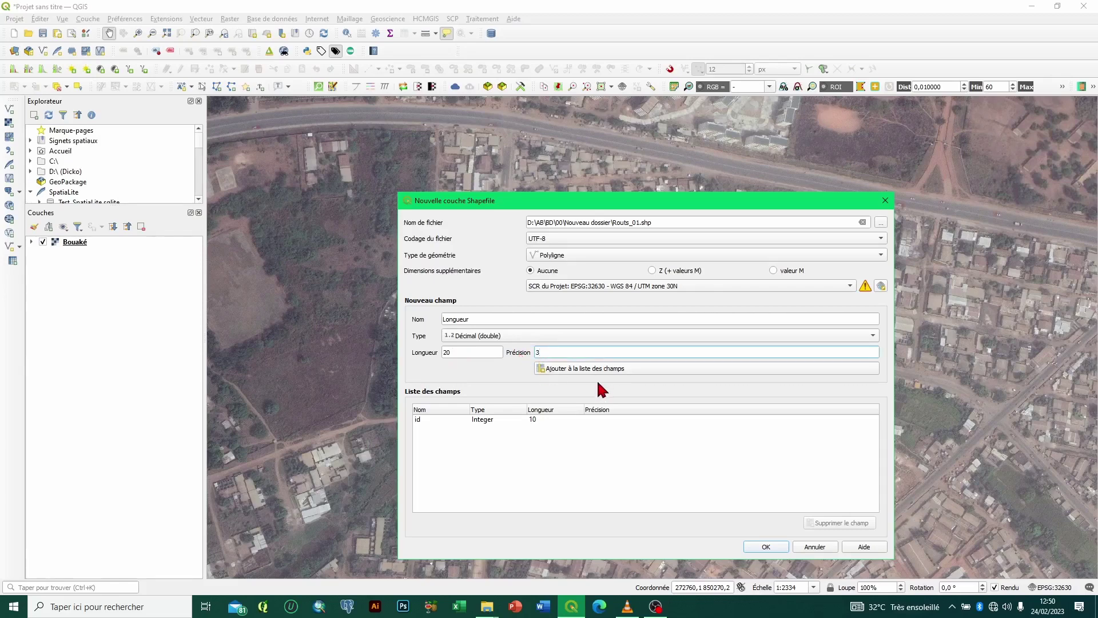
pyautogui.click(567, 368)
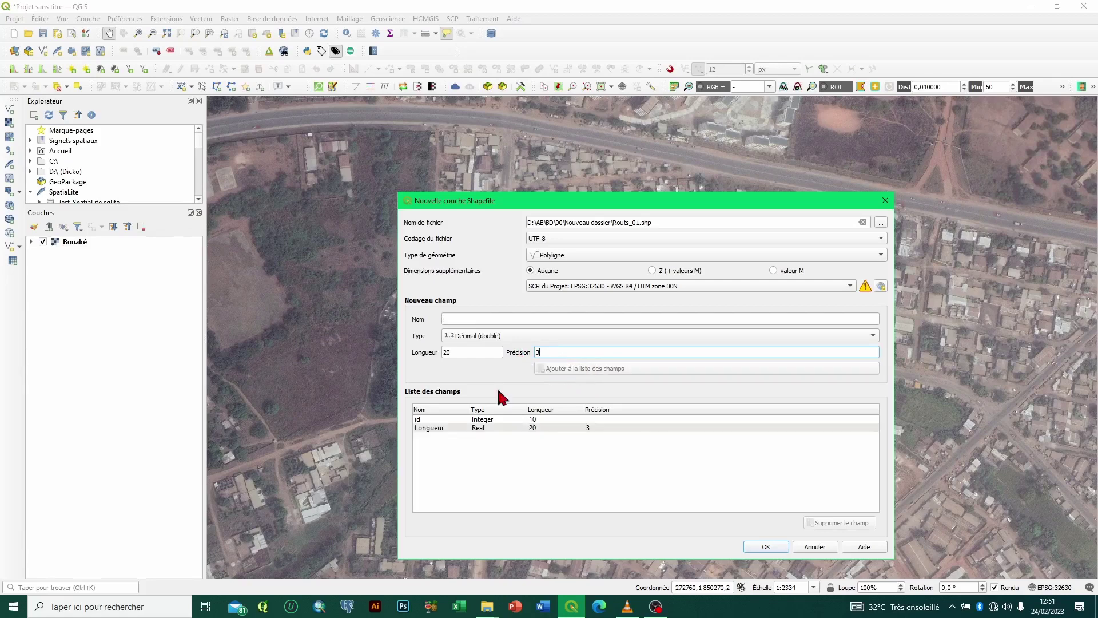
pyautogui.click(423, 429)
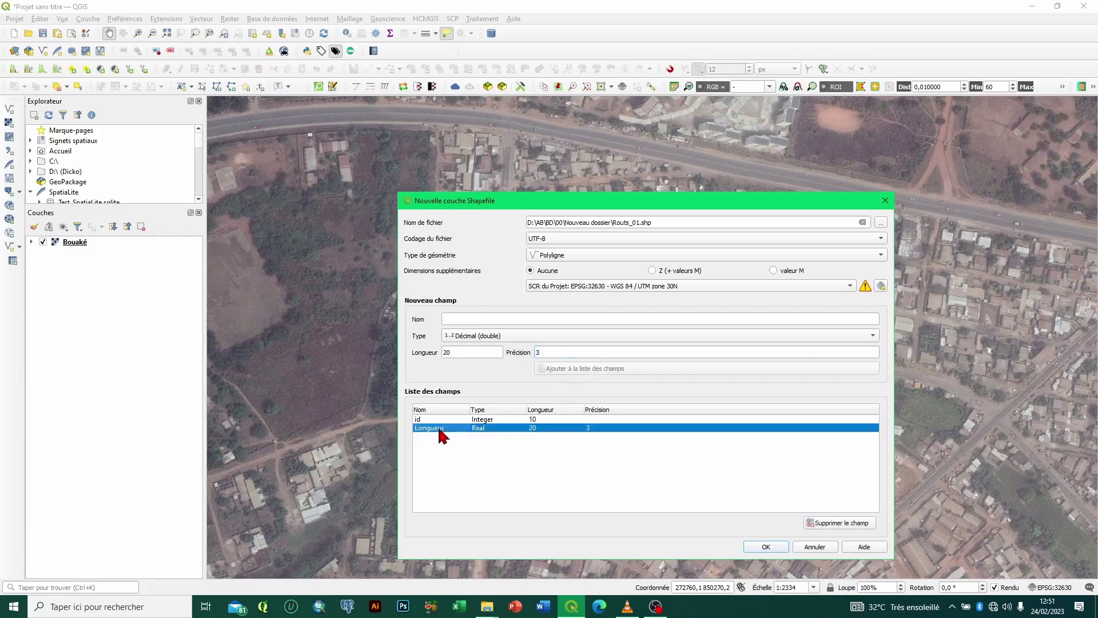
pyautogui.click(752, 544)
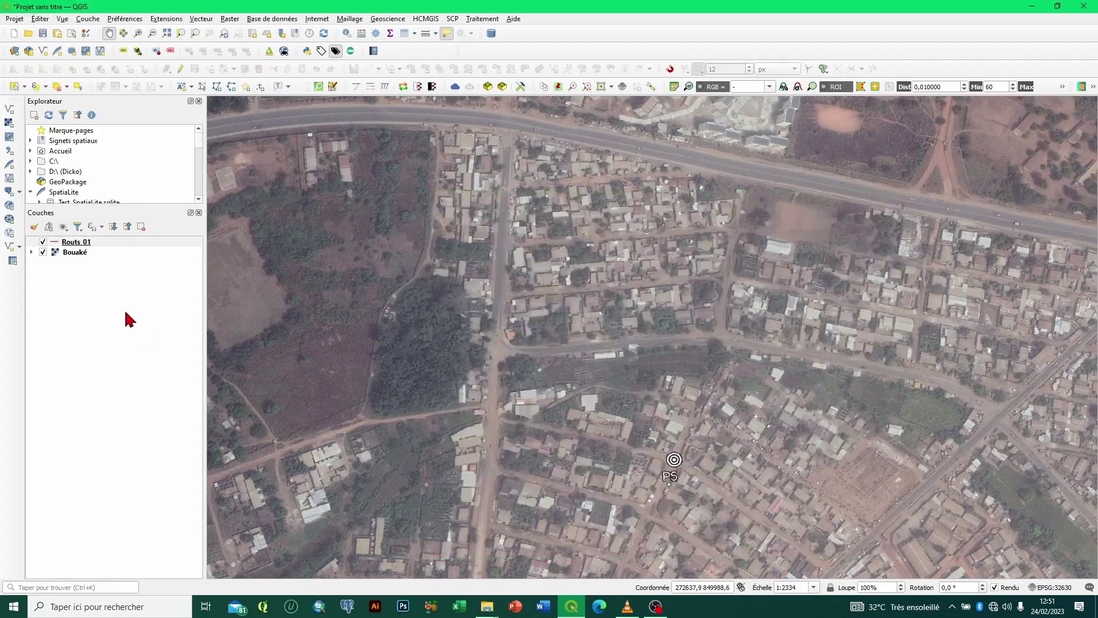
# Step: Turn on editing for the Routs_01 layer and check the list of available toolbars
pyautogui.click(86, 244)
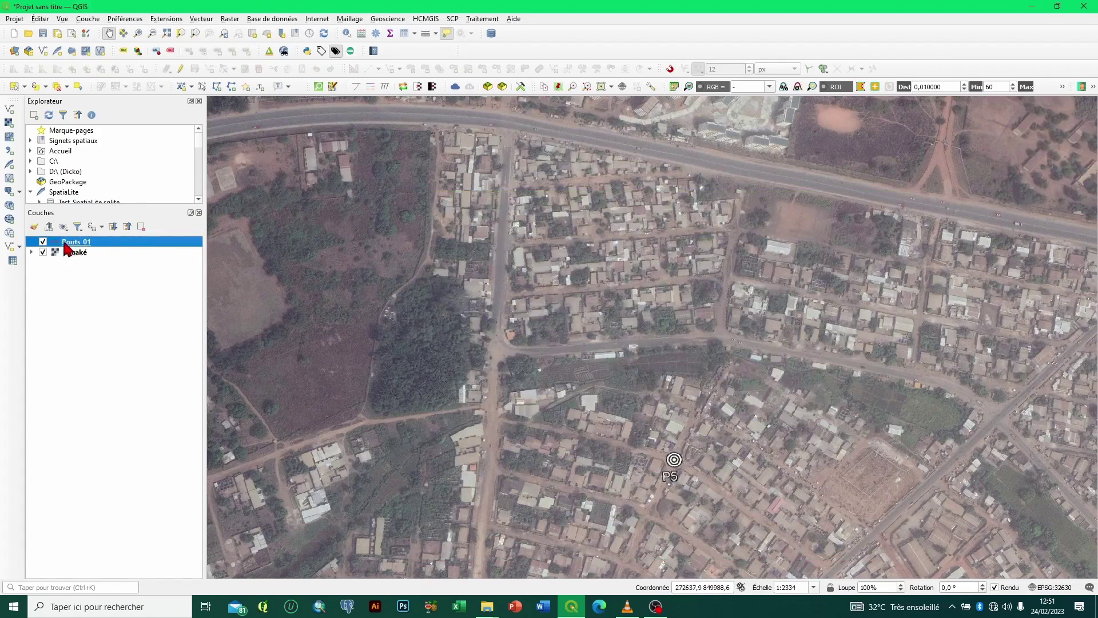
pyautogui.rightClick(99, 248)
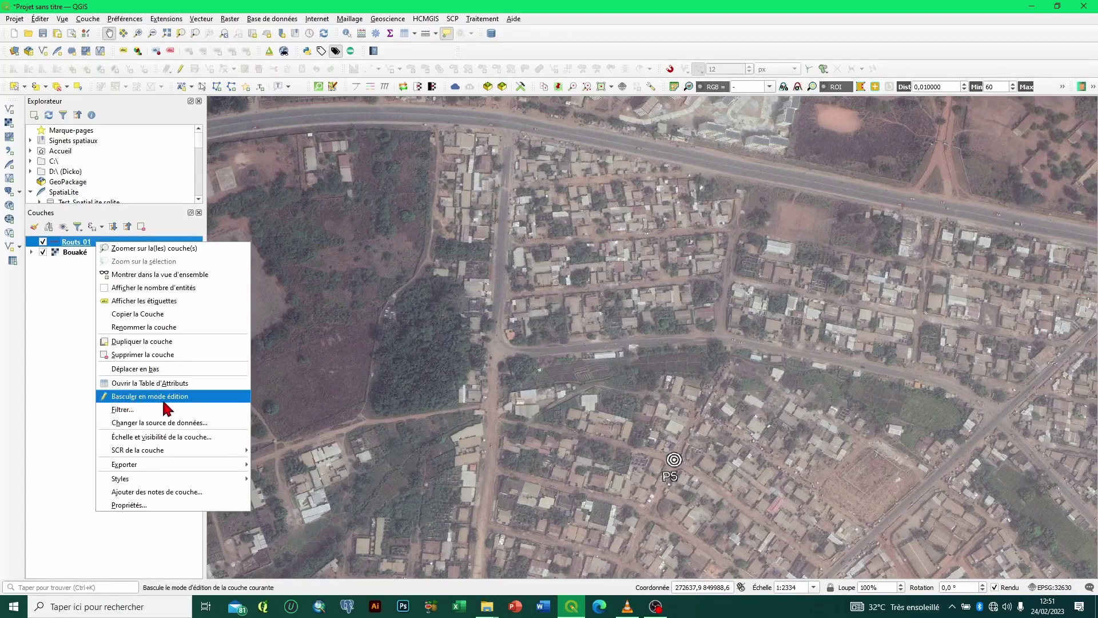
pyautogui.click(69, 243)
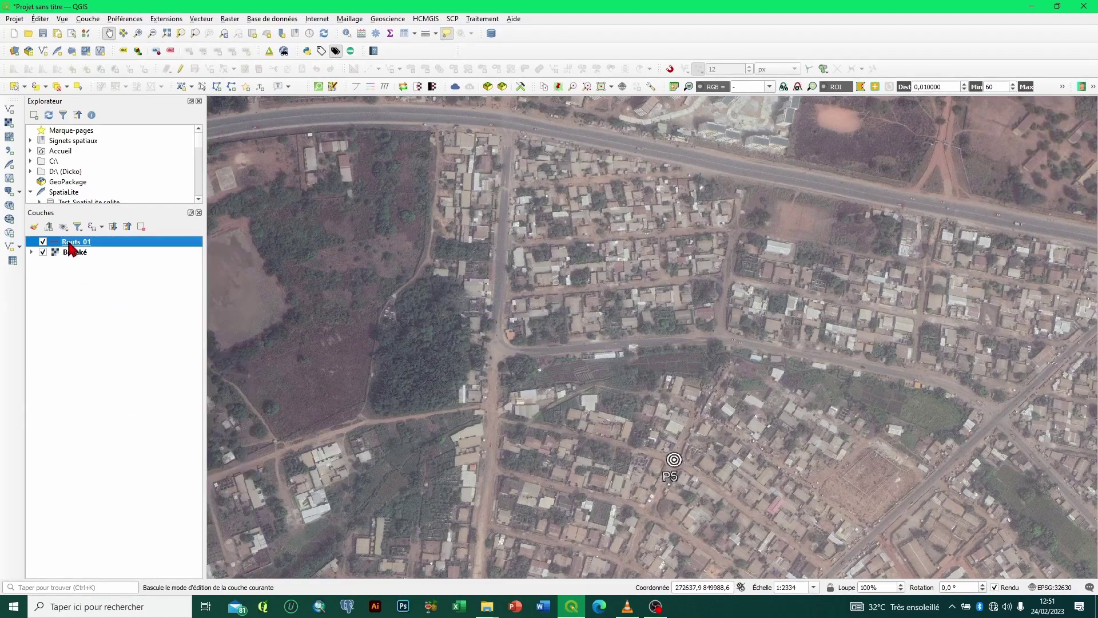
pyautogui.click(181, 69)
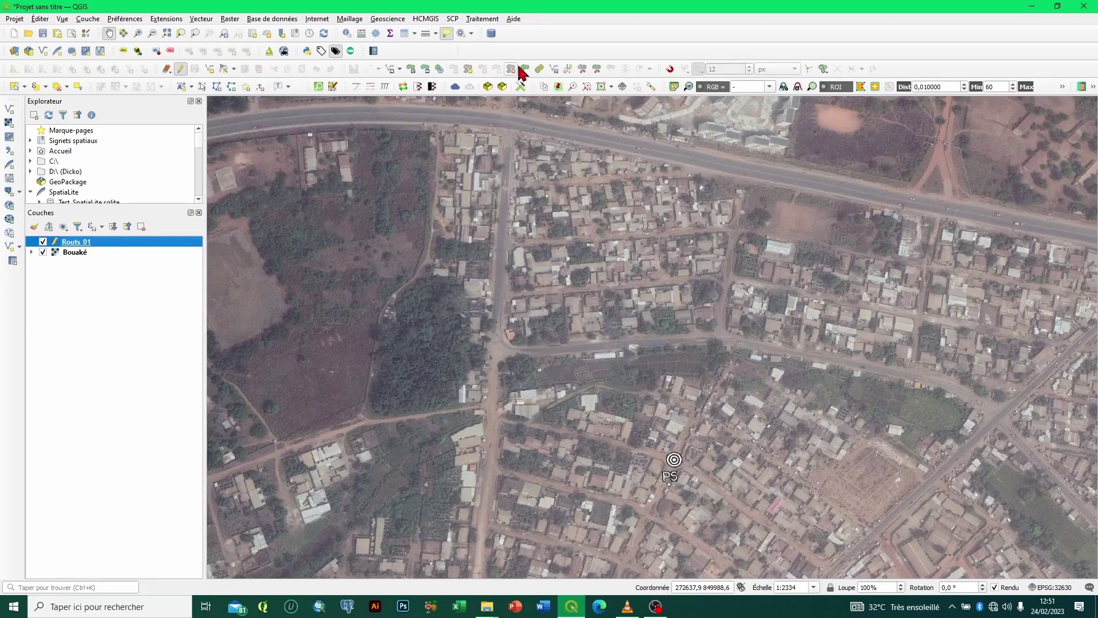
pyautogui.rightClick(601, 39)
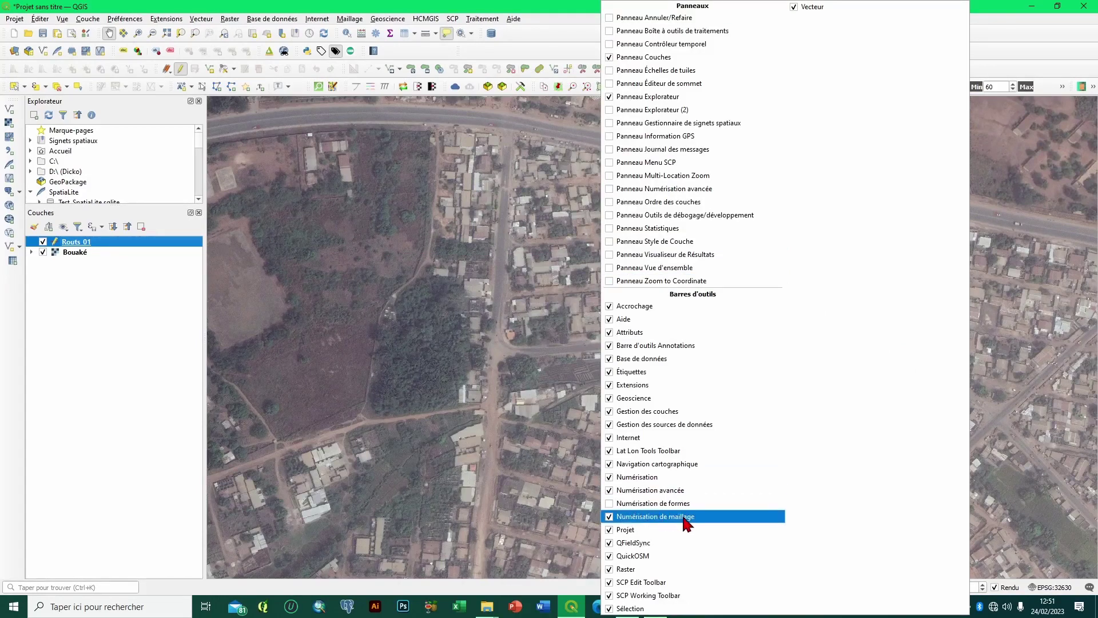
pyautogui.click(551, 35)
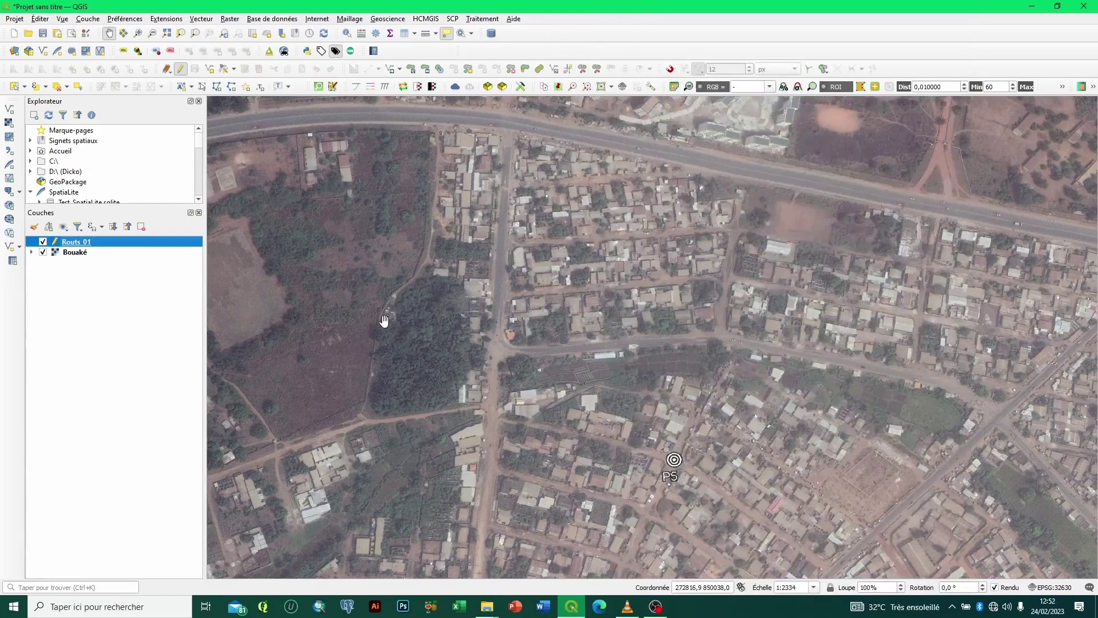
# Step: Digitize the main paved road across the north of the Bouaké image as one line, from its western to its eastern edge
pyautogui.moveTo(298, 246); pyautogui.dragTo(495, 314)
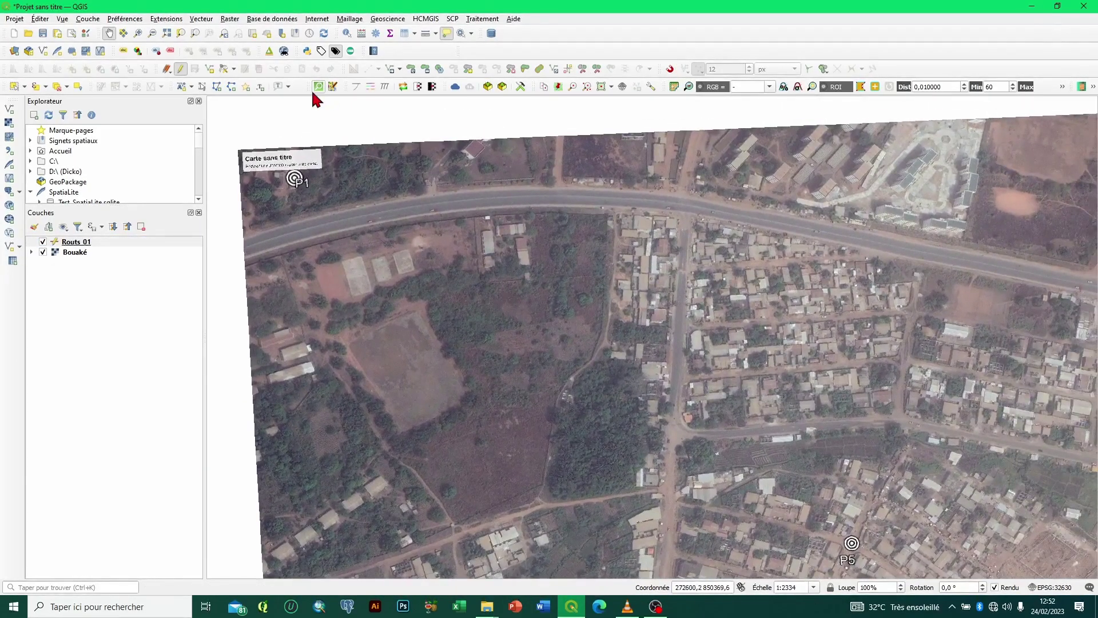
pyautogui.click(209, 70)
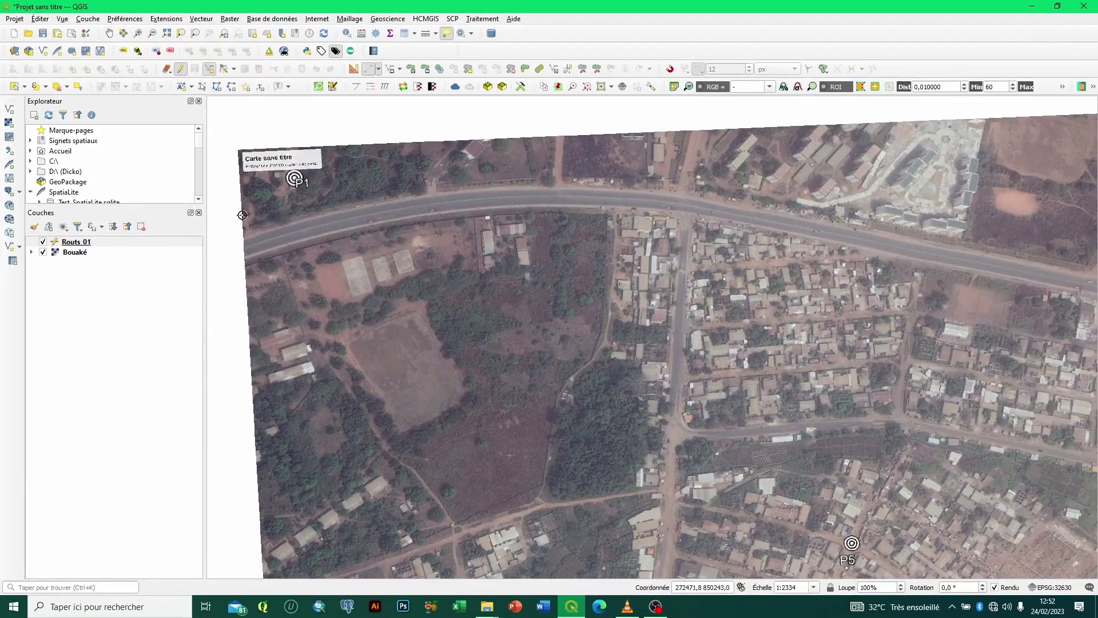
pyautogui.click(245, 247)
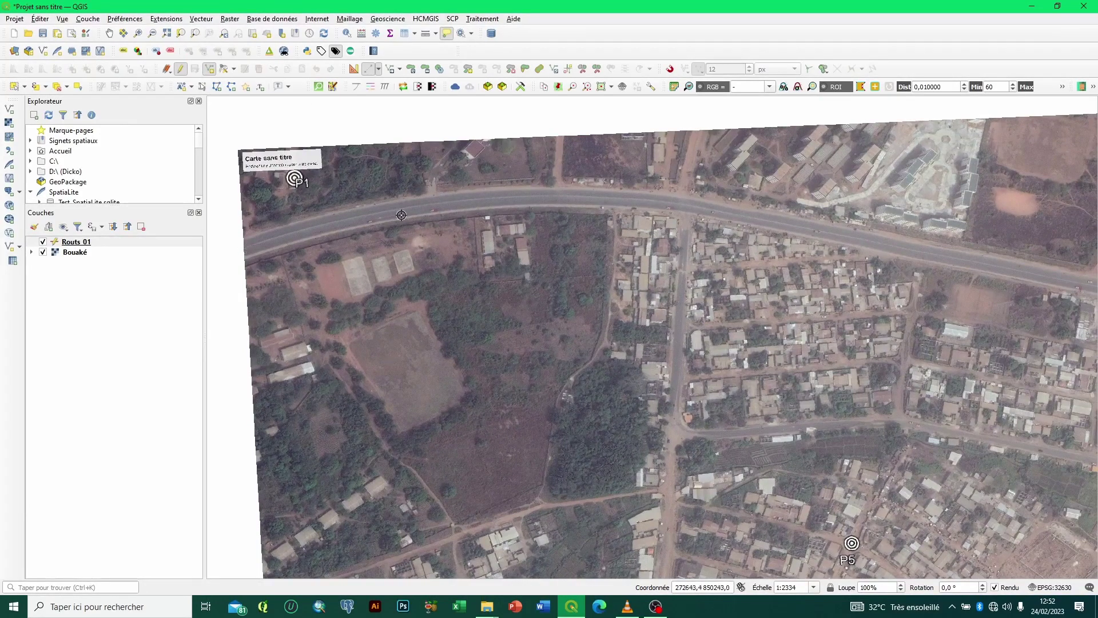
pyautogui.click(403, 207)
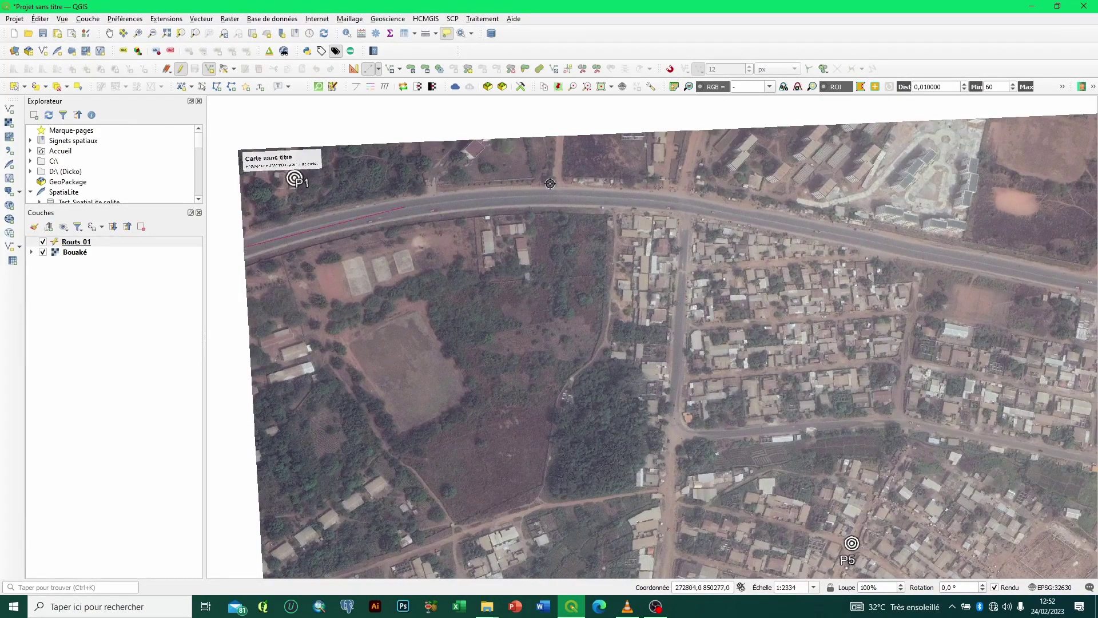
pyautogui.click(622, 197)
pyautogui.click(825, 233)
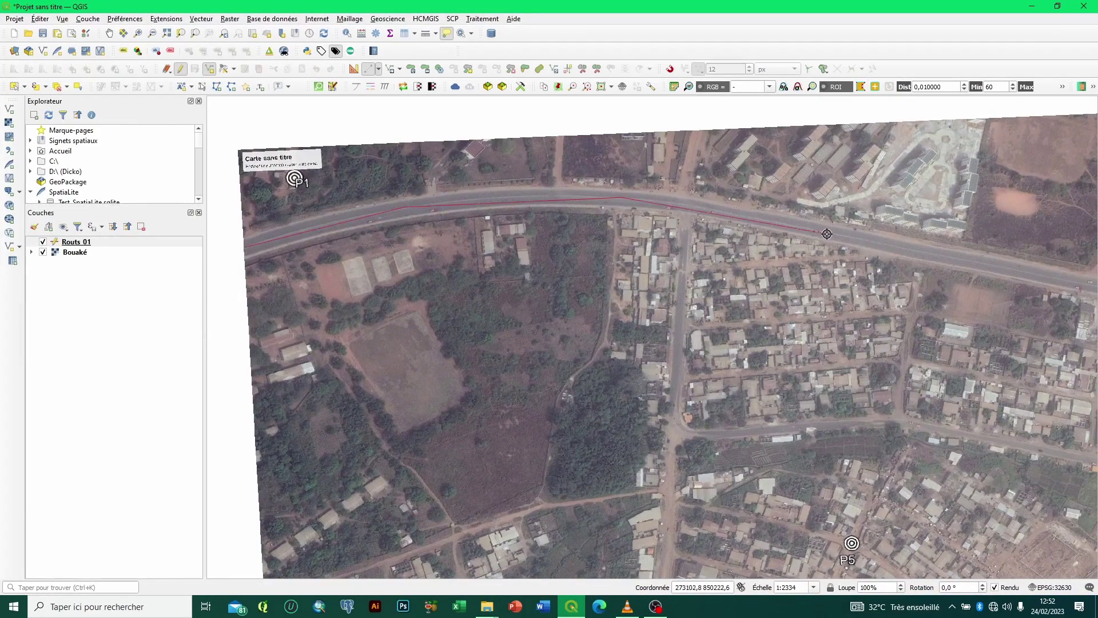
pyautogui.press('Right')
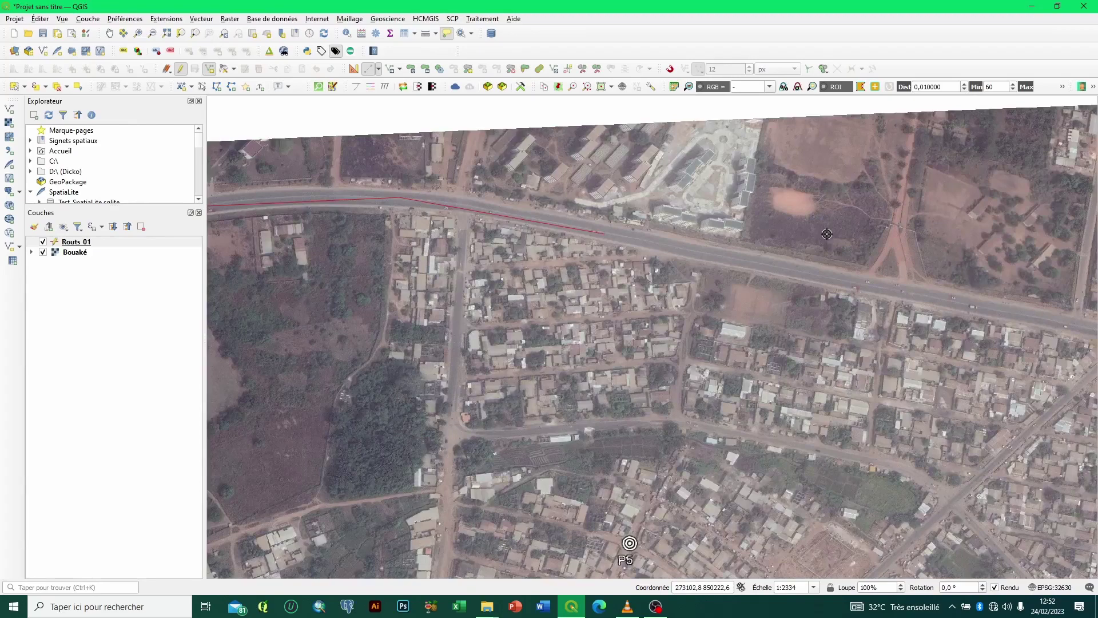
pyautogui.click(819, 276)
pyautogui.press('Right')
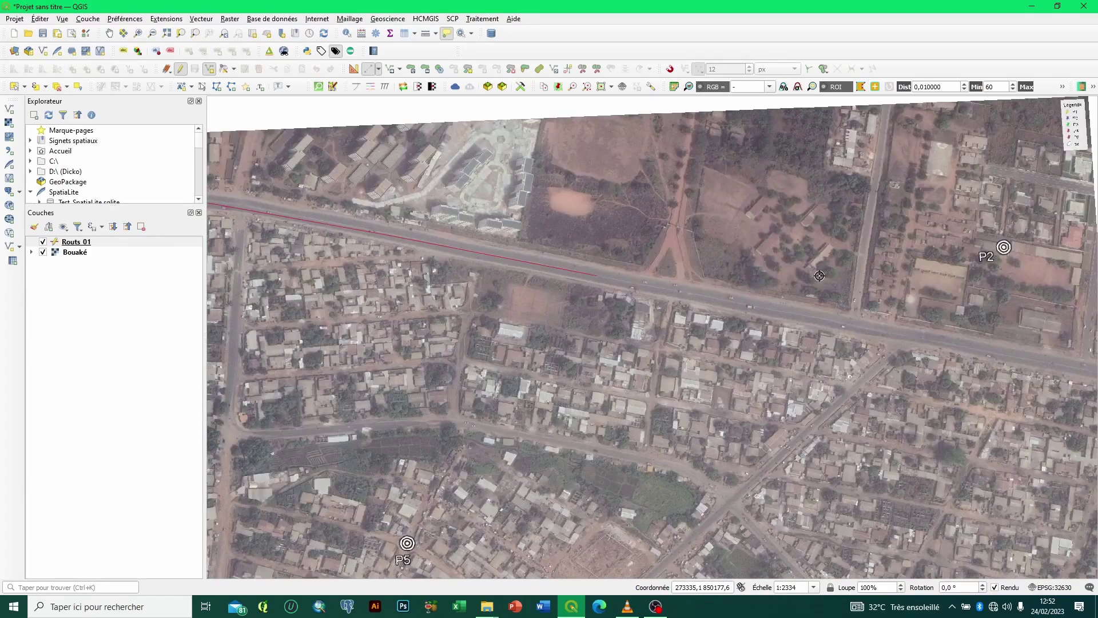
pyautogui.click(849, 323)
pyautogui.press('Right')
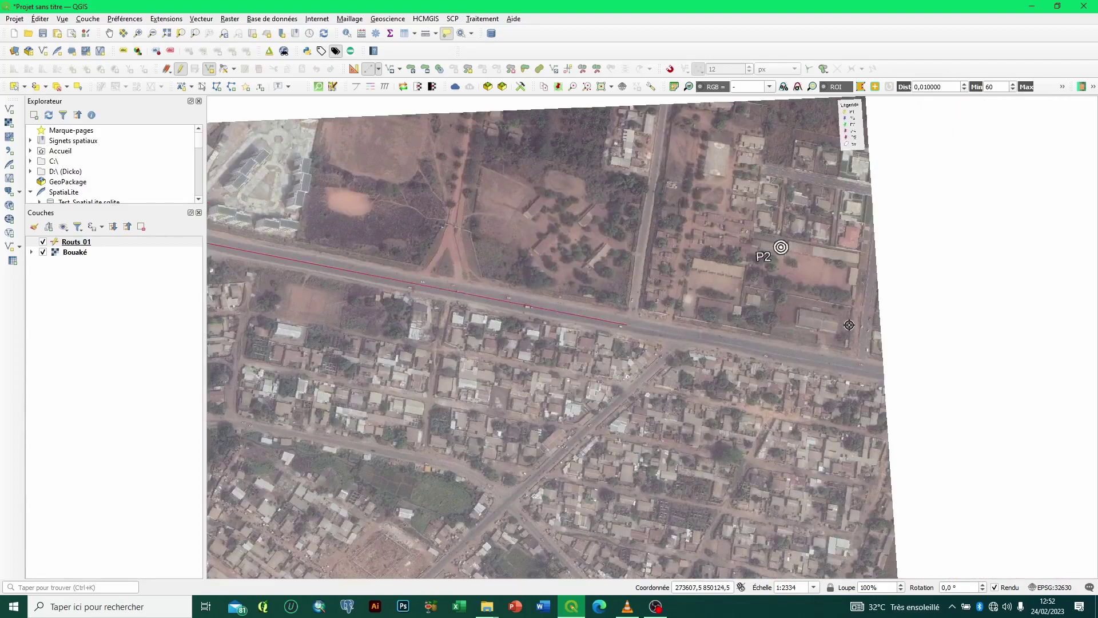
pyautogui.click(882, 375)
pyautogui.rightClick(882, 375)
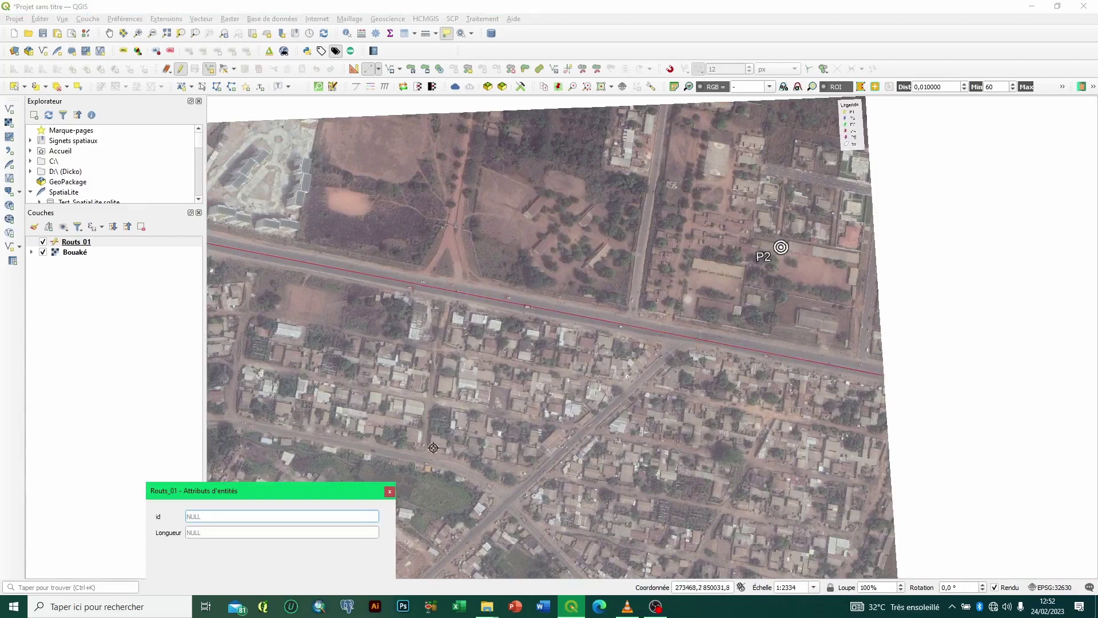
# Step: Accept the northern road's attributes with id and Longueur left empty
pyautogui.moveTo(258, 495); pyautogui.dragTo(282, 380)
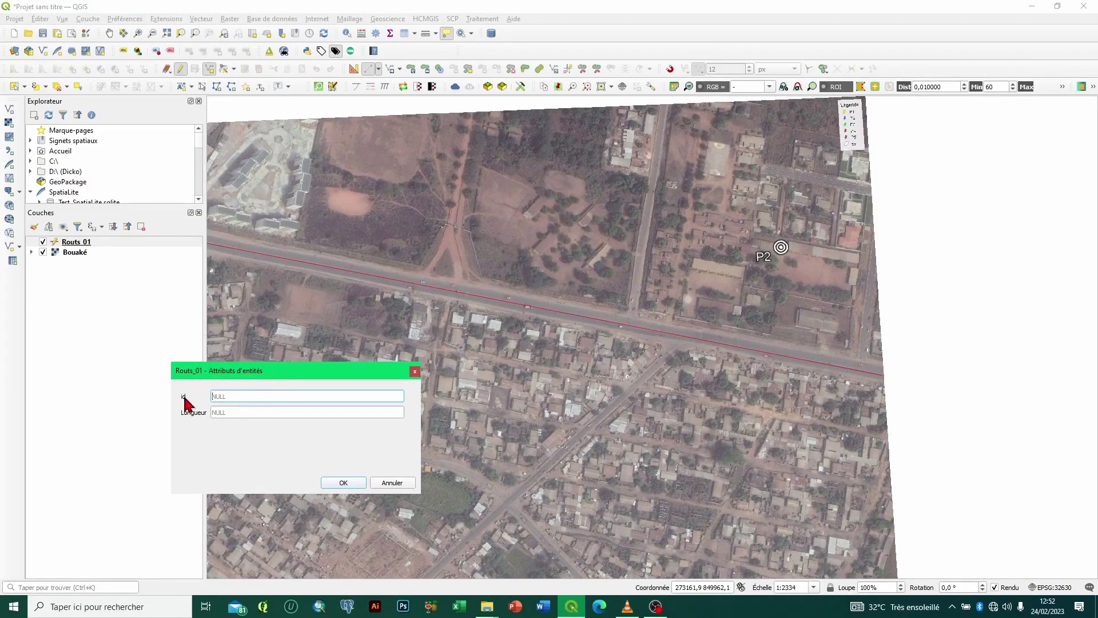
pyautogui.click(226, 412)
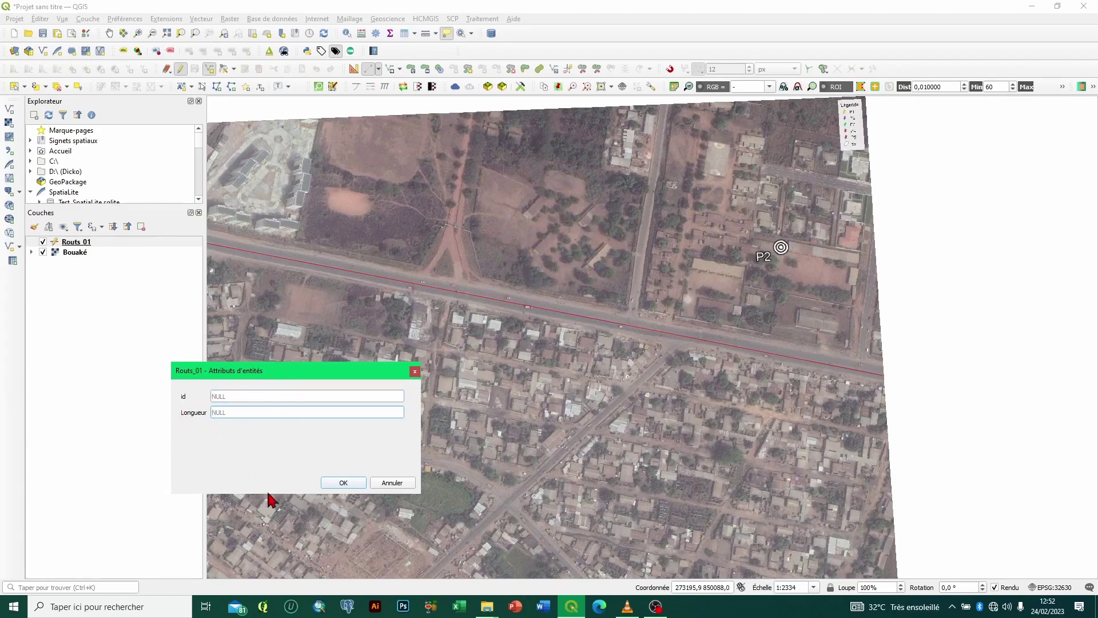
pyautogui.click(331, 482)
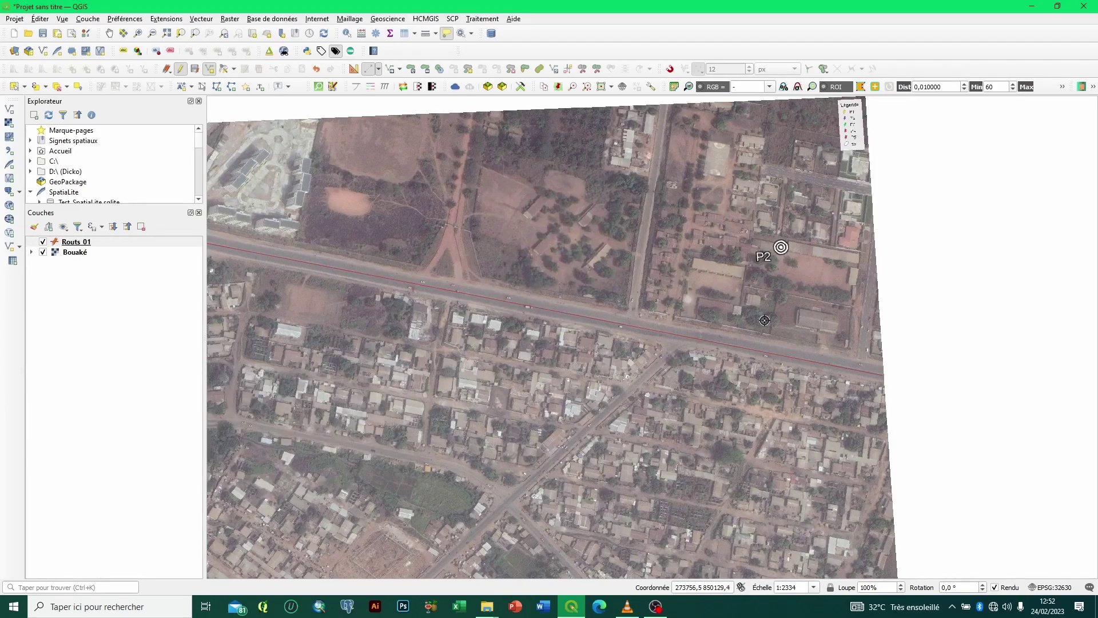
# Step: Digitize the diagonal road from its northern main road junction to the image's southern edge, accepting the line with empty attributes
pyautogui.scroll(-2, 703, 391)
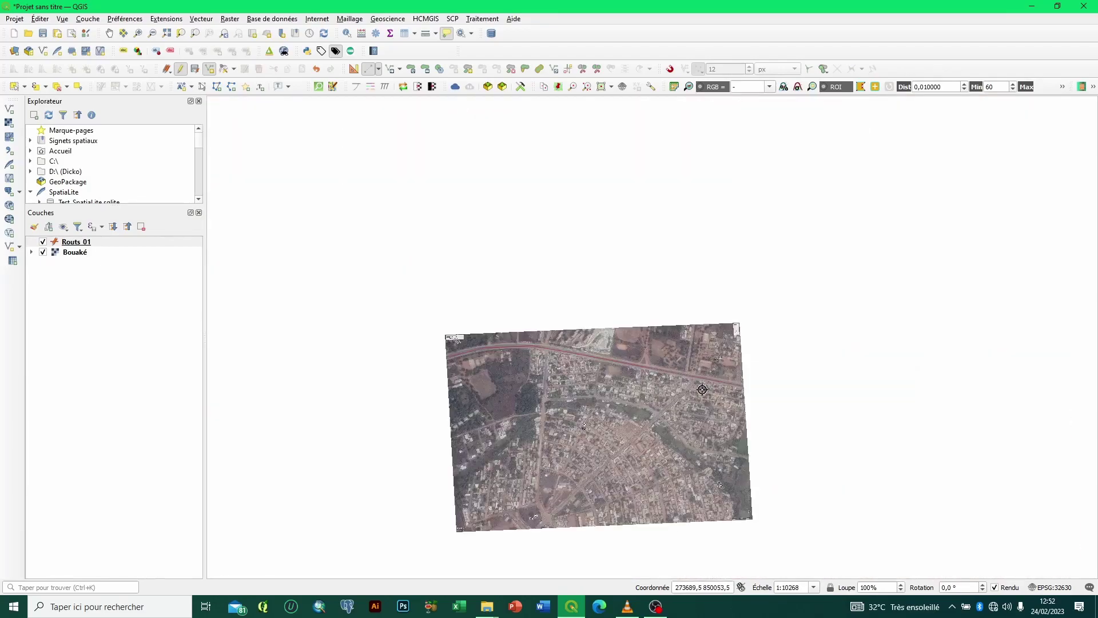
pyautogui.scroll(1, 703, 389)
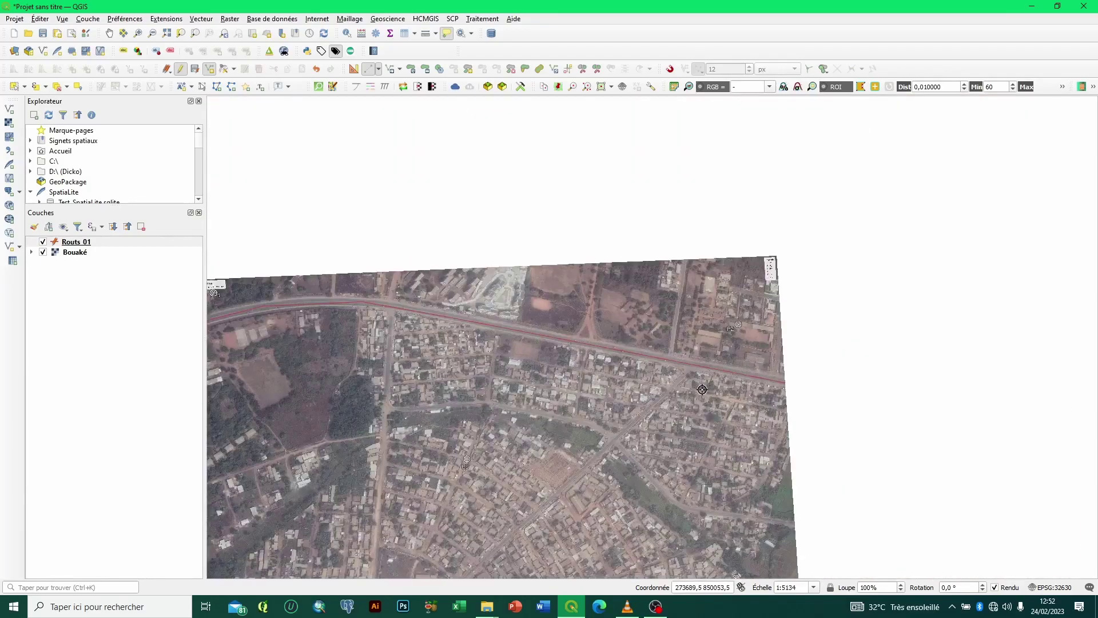
pyautogui.click(109, 32)
pyautogui.moveTo(401, 409); pyautogui.dragTo(478, 274)
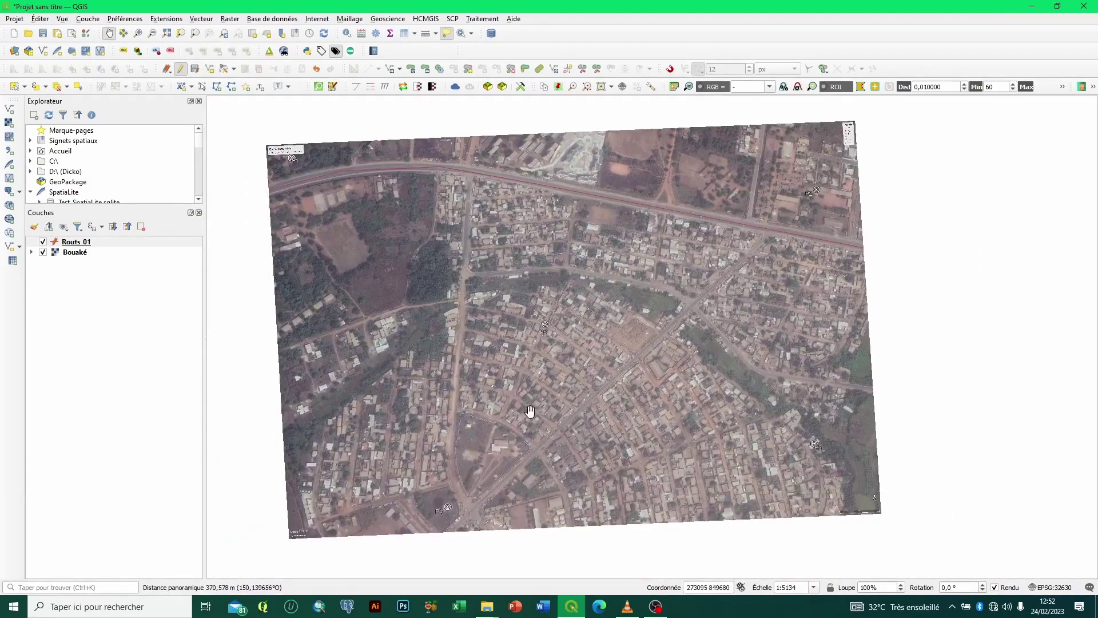
pyautogui.moveTo(529, 411); pyautogui.dragTo(533, 405)
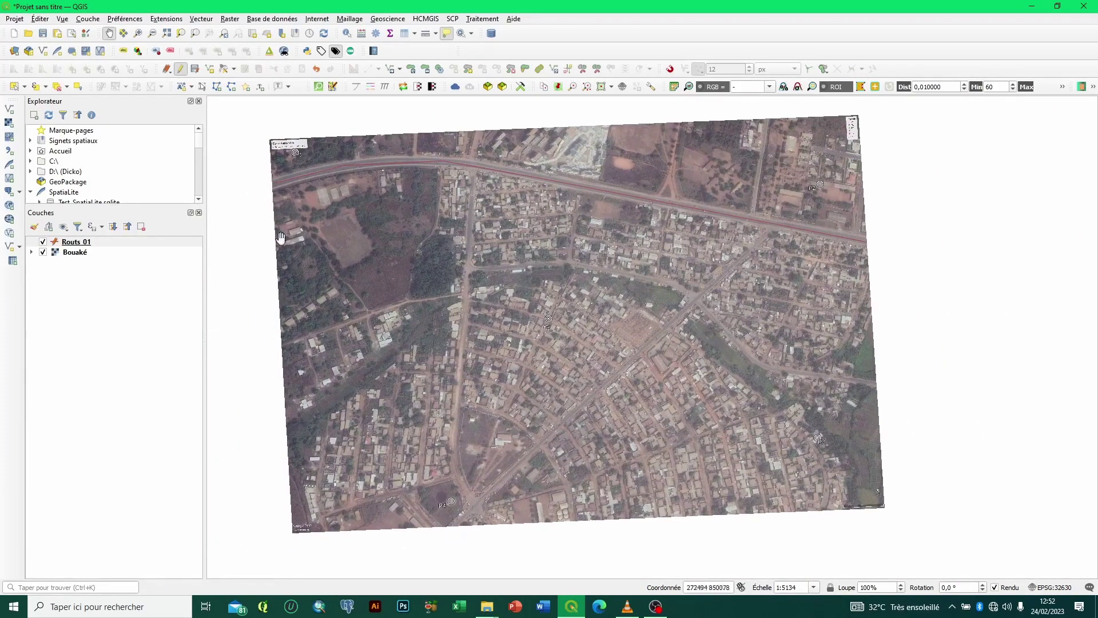
pyautogui.click(121, 243)
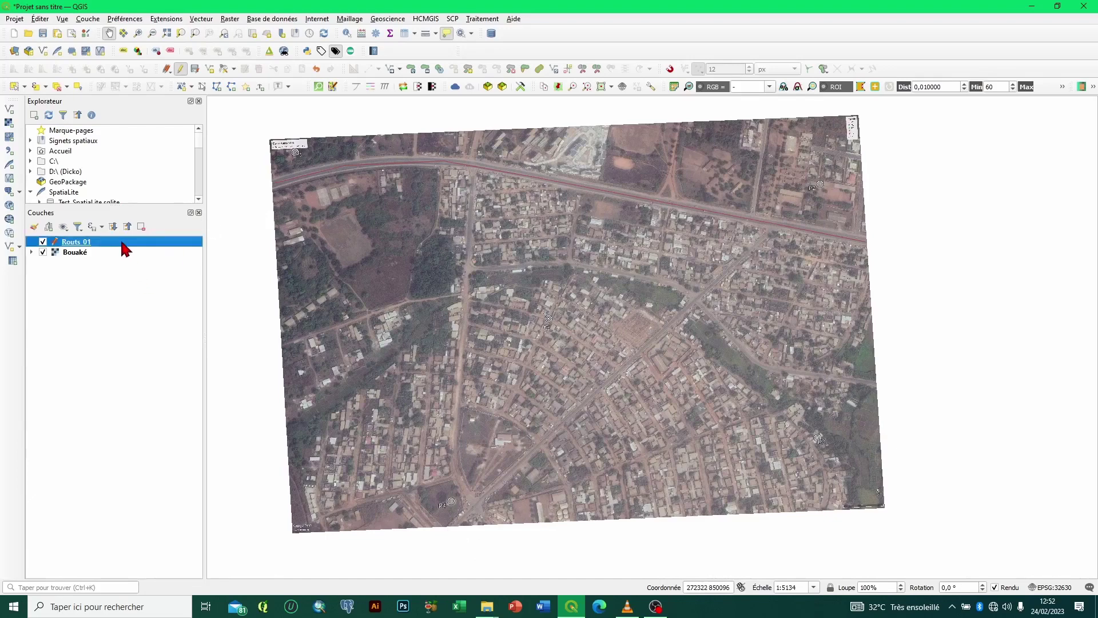
pyautogui.click(209, 68)
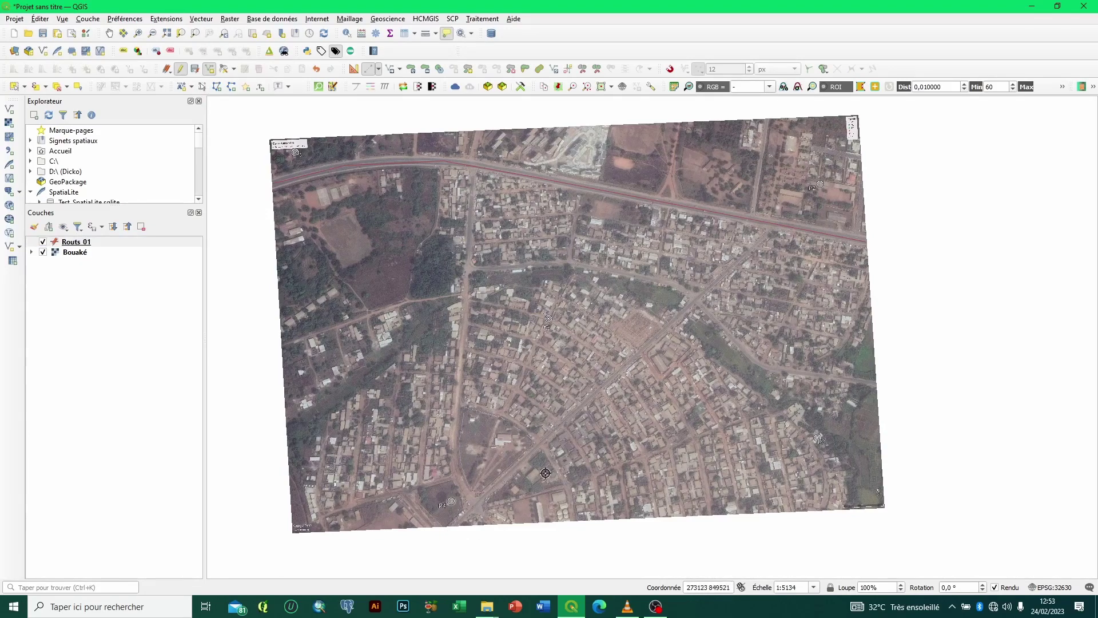
pyautogui.rightClick(453, 525)
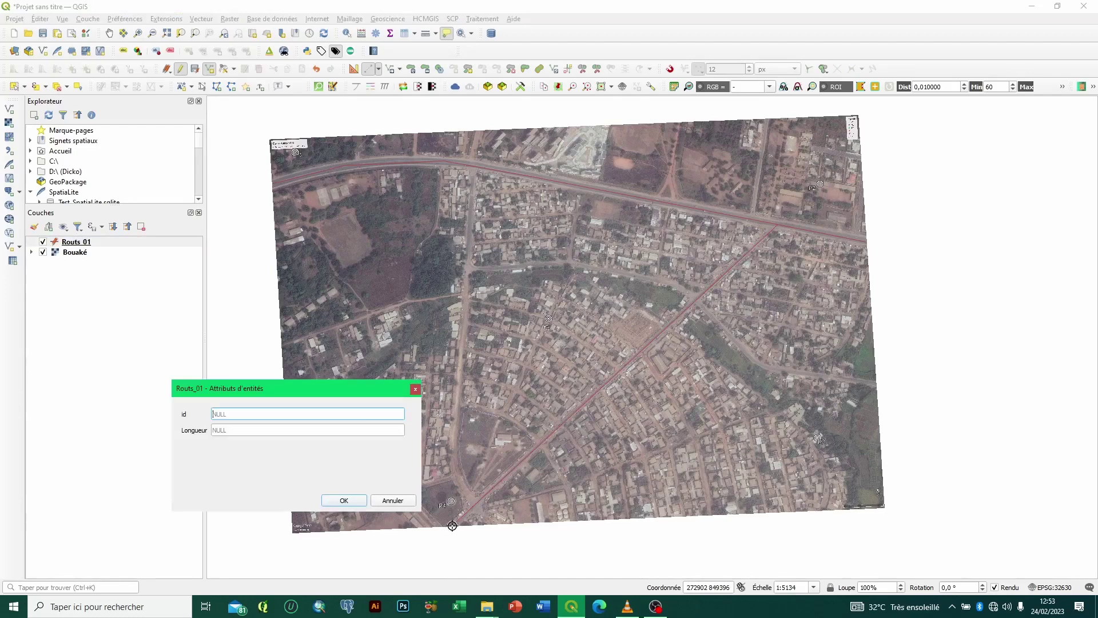
pyautogui.click(356, 501)
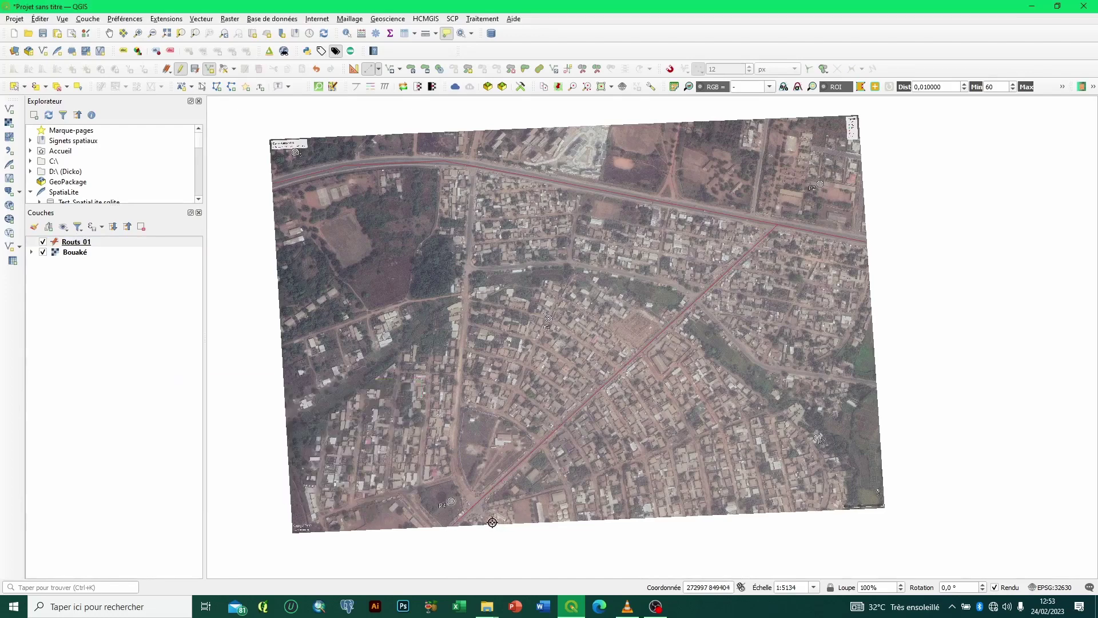
# Step: Digitize the north-south road from the image's southern edge up to the northern main road, accepting the line with empty attributes
pyautogui.click(464, 485)
pyautogui.click(430, 488)
pyautogui.click(473, 166)
pyautogui.rightClick(473, 166)
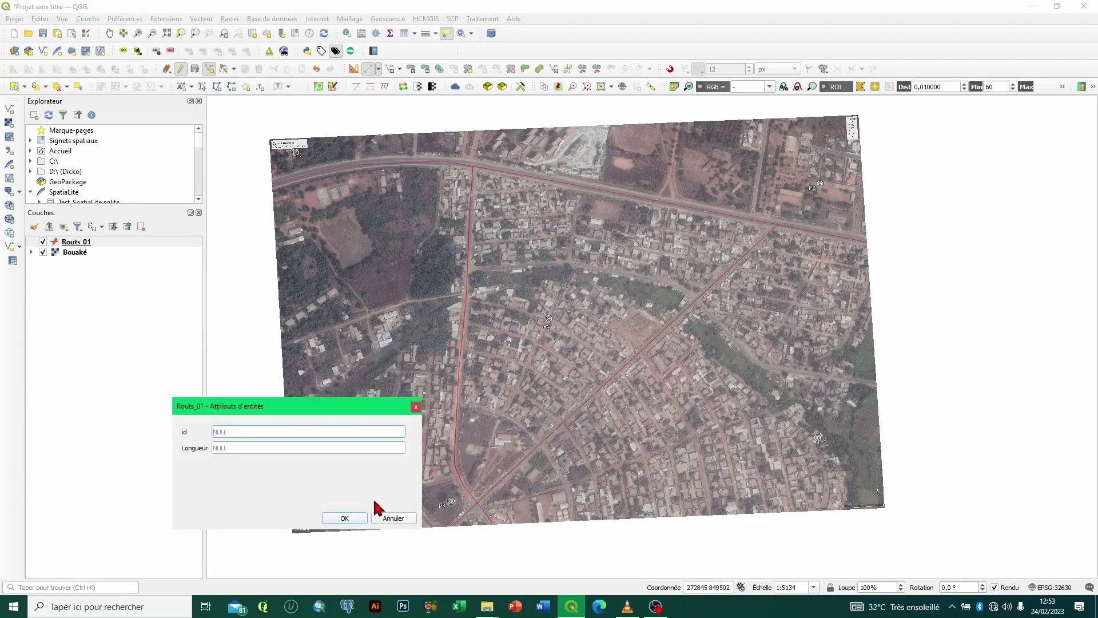
pyautogui.click(343, 518)
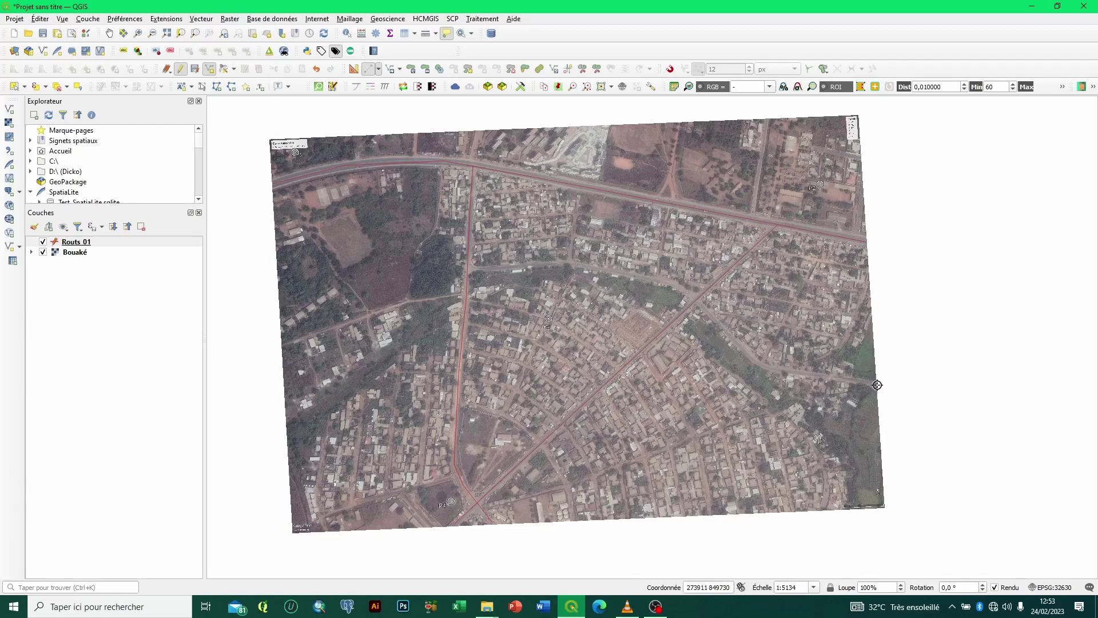
# Step: Digitize the winding road from the image's eastern edge across the diagonal road to the north-south road, accepting empty attributes
pyautogui.click(788, 369)
pyautogui.click(768, 365)
pyautogui.click(755, 361)
pyautogui.click(675, 283)
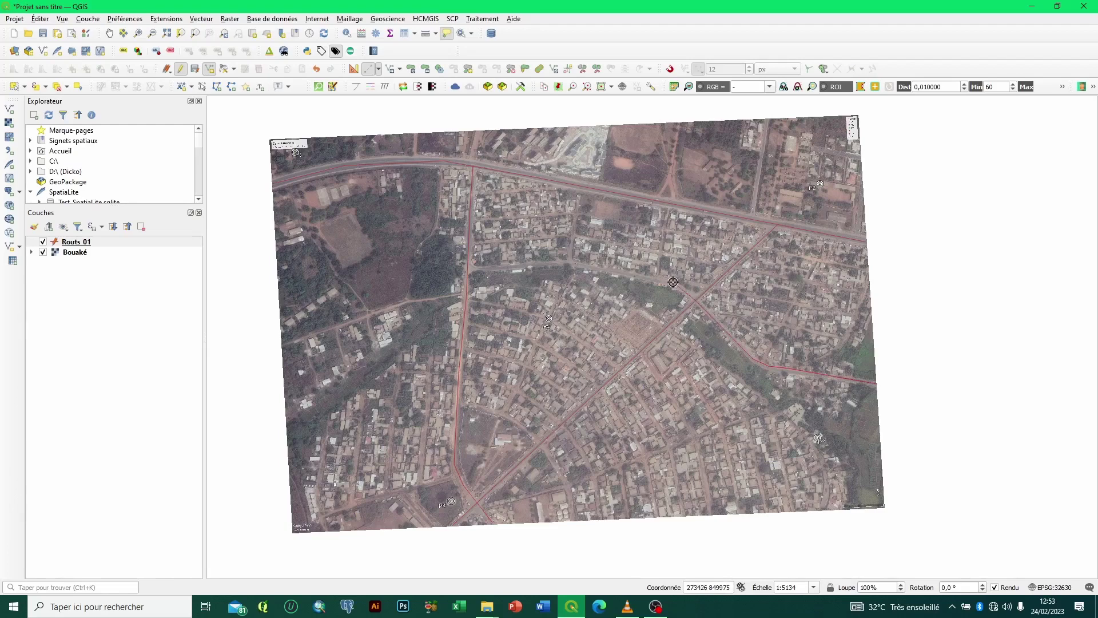
pyautogui.click(569, 261)
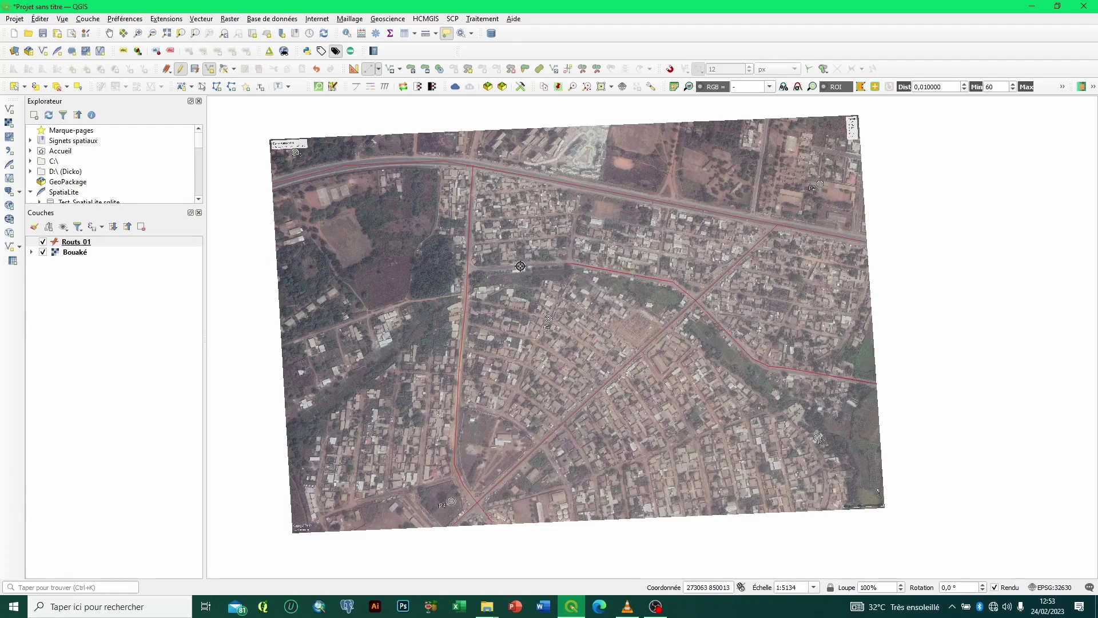
pyautogui.click(467, 264)
pyautogui.rightClick(479, 261)
pyautogui.click(345, 536)
# Step: Hide the Bouaké raster, save the Routs_01 layer edits and turn off editing for that layer
pyautogui.click(115, 241)
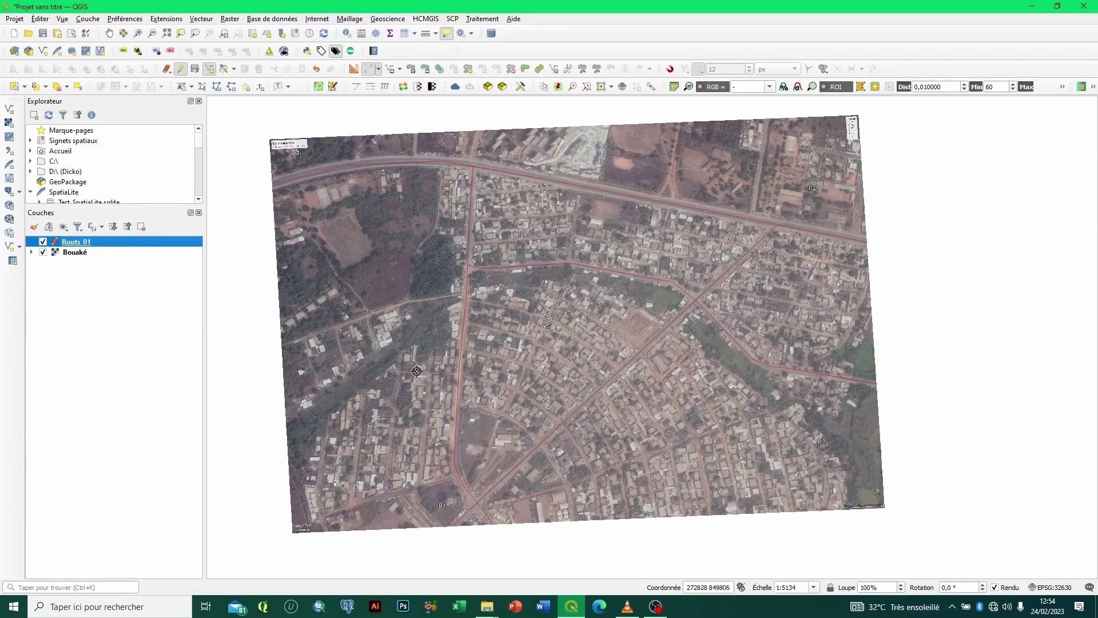
pyautogui.click(43, 252)
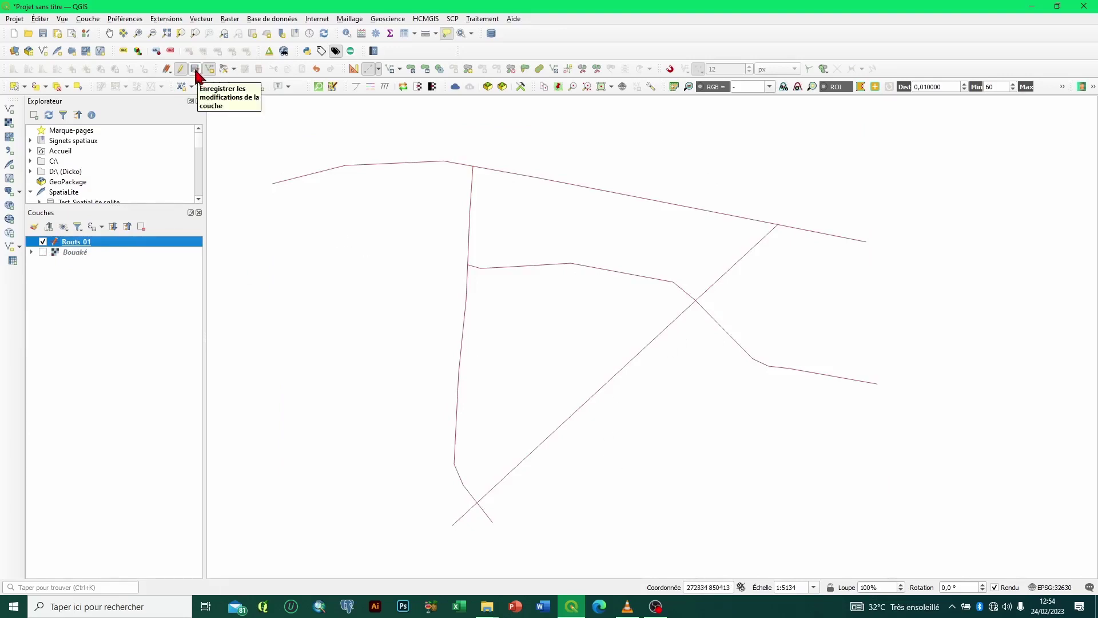
pyautogui.rightClick(141, 241)
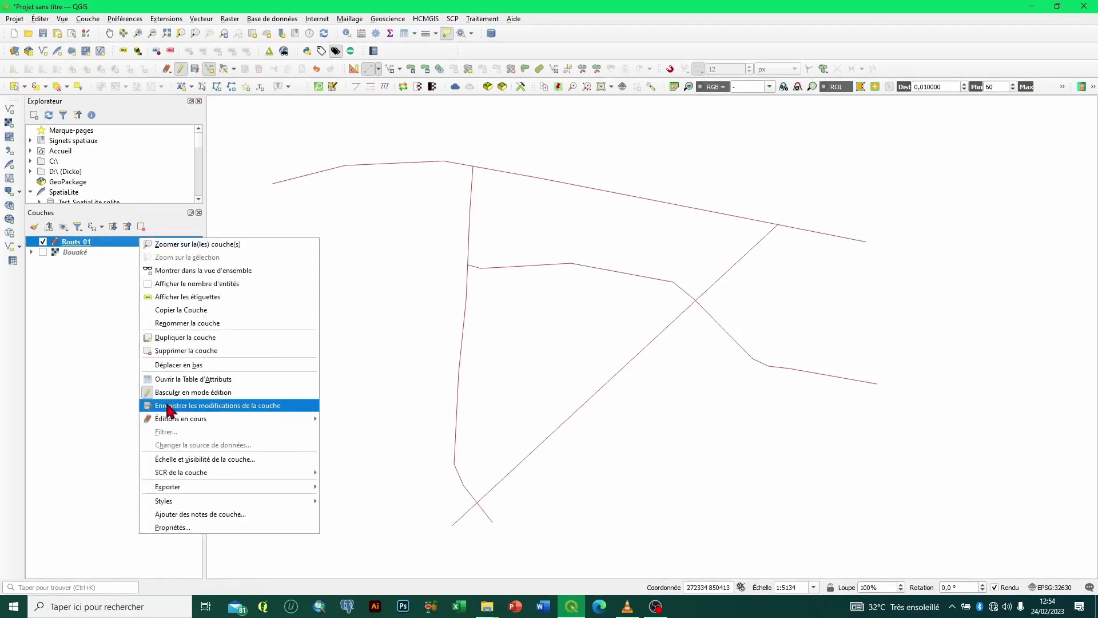
pyautogui.click(259, 410)
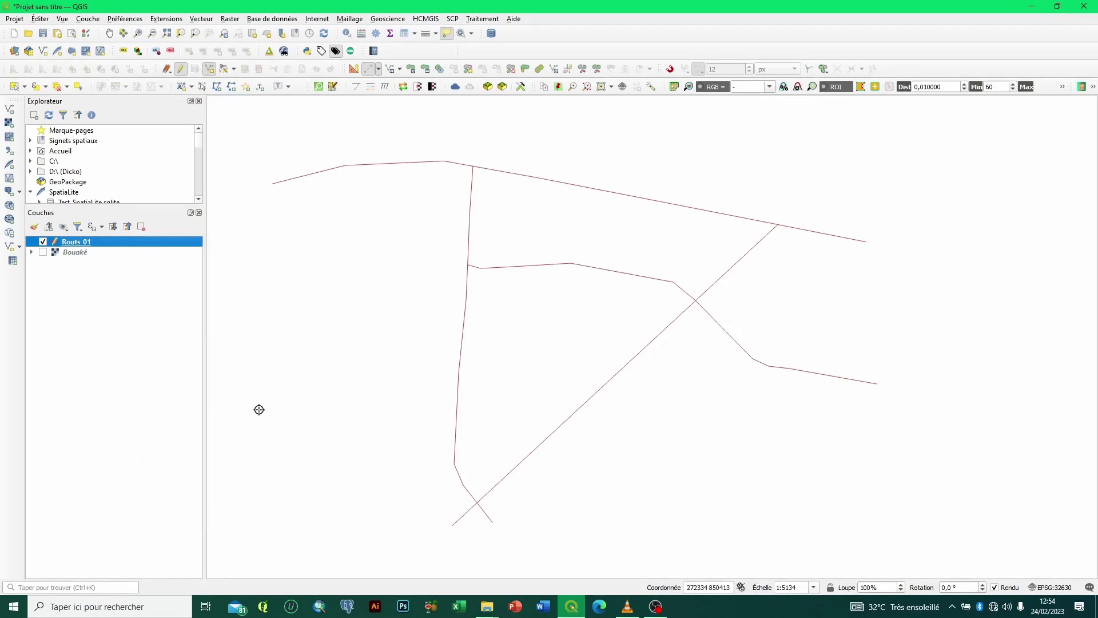
pyautogui.click(182, 68)
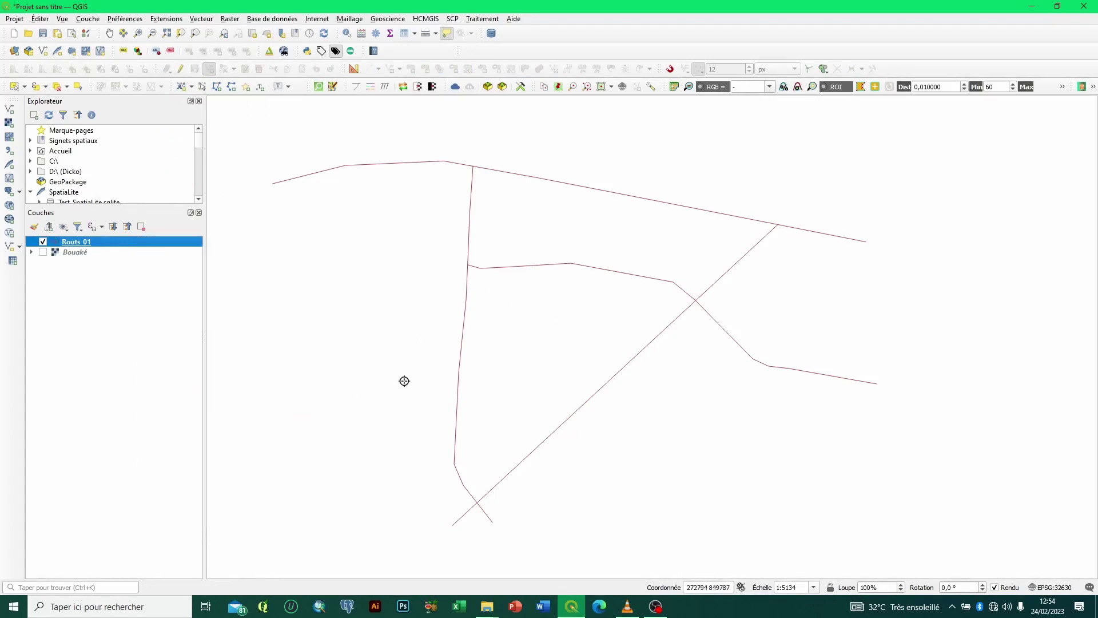